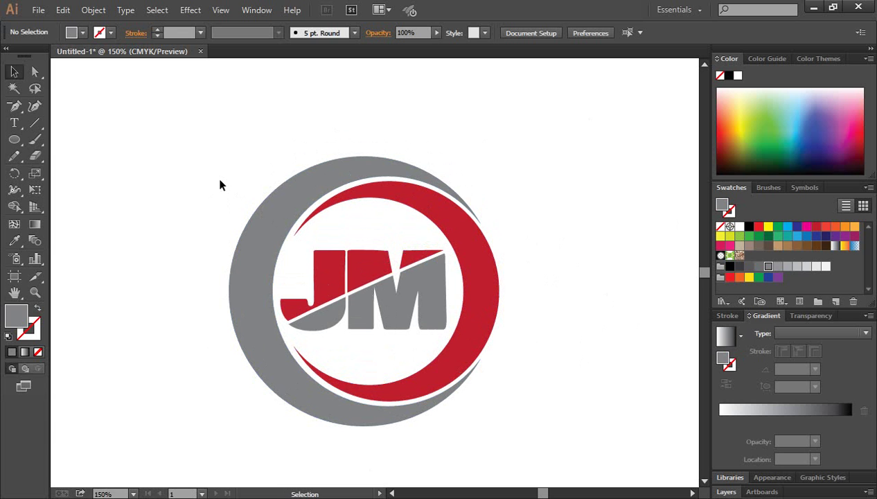
- Marquee-select every part of the finished JM logo to delete it, leaving only the font label
{"action": "left_click_drag", "start_coordinate": [146, 144], "coordinate": [560, 439]}
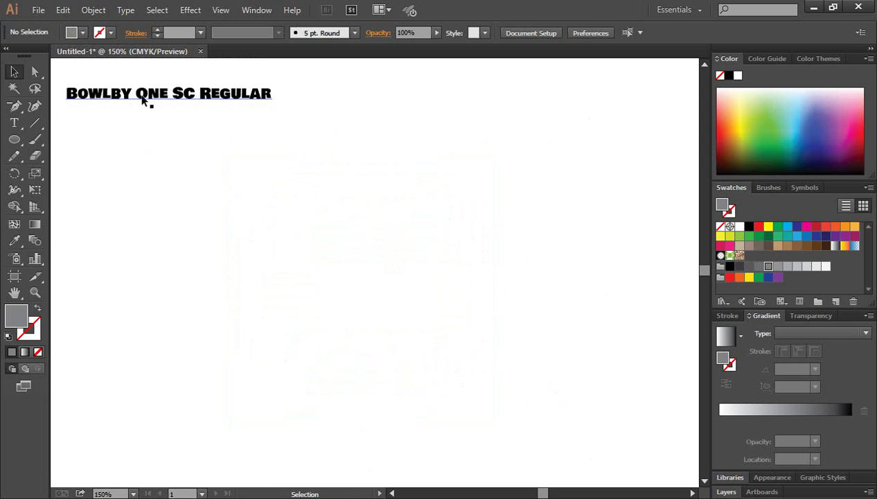
- Add the text 'JM' on the artboard in Bowlby One SC Regular
{"action": "left_click", "coordinate": [188, 101]}
{"action": "left_click", "coordinate": [348, 193]}
{"action": "left_click", "coordinate": [14, 122]}
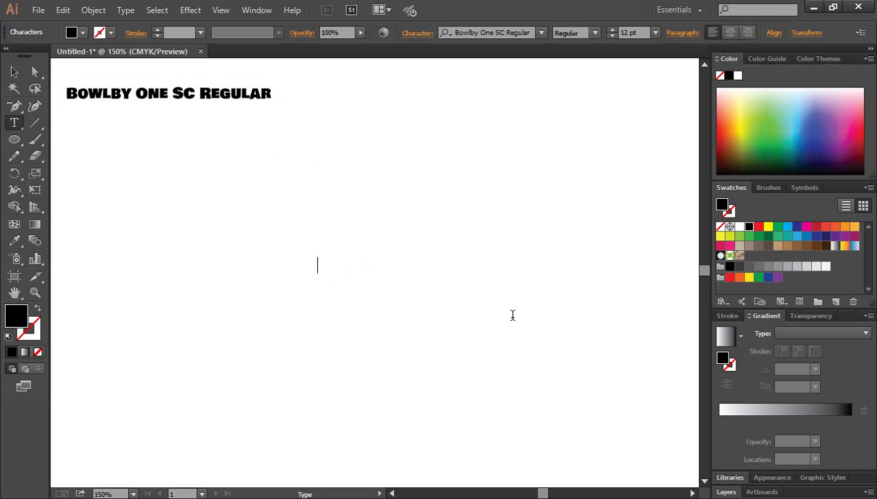
{"action": "type", "text": "JM"}
- Enlarge the JM text to about 111 pt and shift it slightly right and down
{"action": "left_click", "coordinate": [11, 69]}
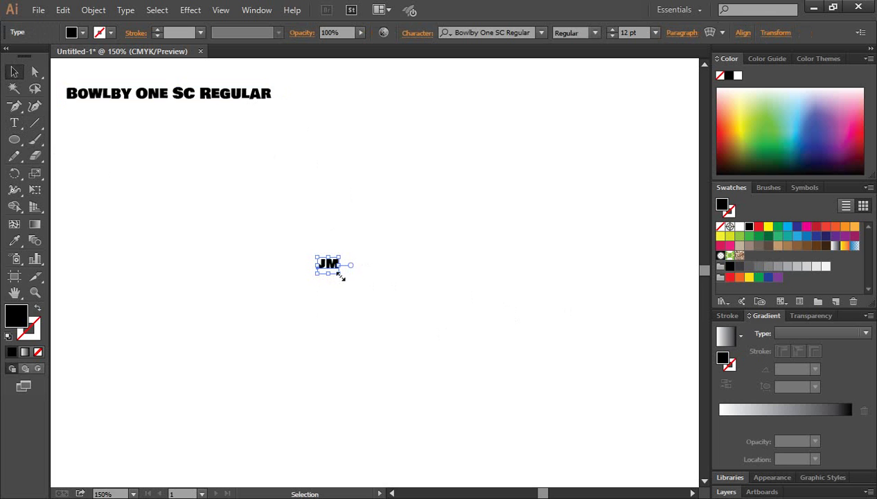
{"action": "mouse_move", "coordinate": [339, 274]}
{"action": "left_mouse_down"}
{"action": "mouse_move", "coordinate": [372, 309]}
{"action": "mouse_move", "coordinate": [427, 339]}
{"action": "mouse_move", "coordinate": [374, 280]}
{"action": "left_mouse_up"}
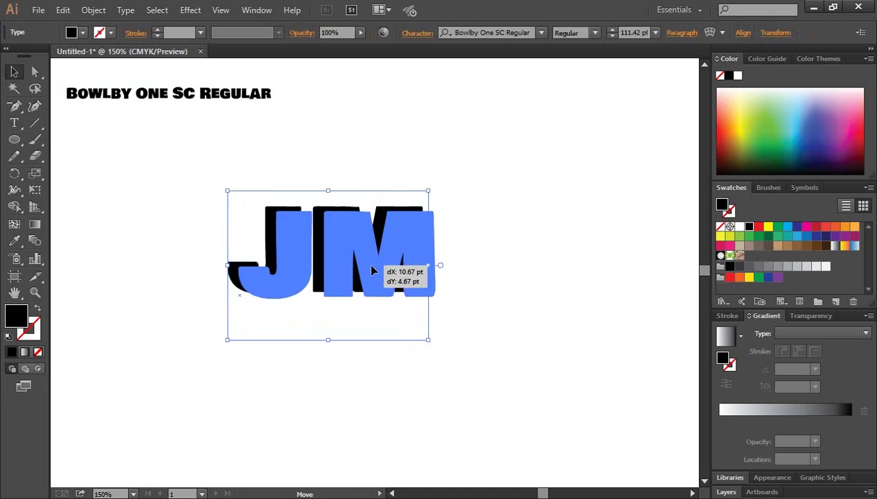
{"action": "left_click_drag", "start_coordinate": [439, 345], "coordinate": [449, 350]}
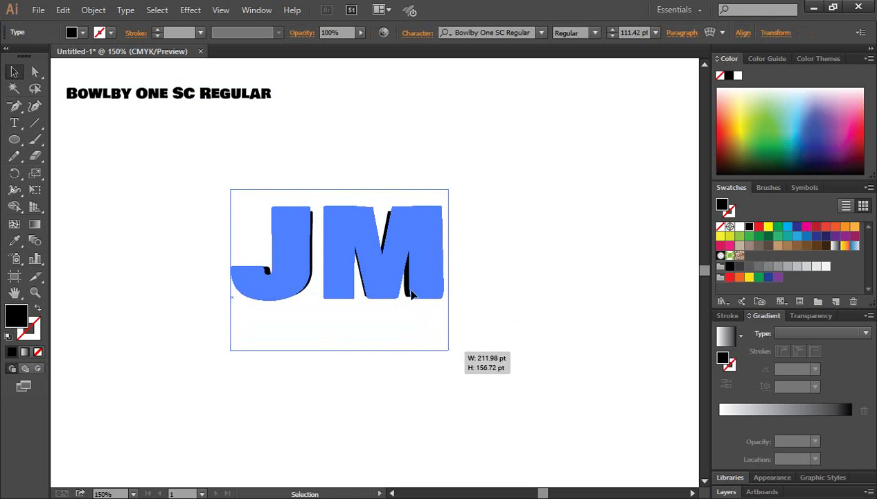
{"action": "left_click_drag", "start_coordinate": [385, 273], "coordinate": [392, 278]}
{"action": "left_click", "coordinate": [497, 302]}
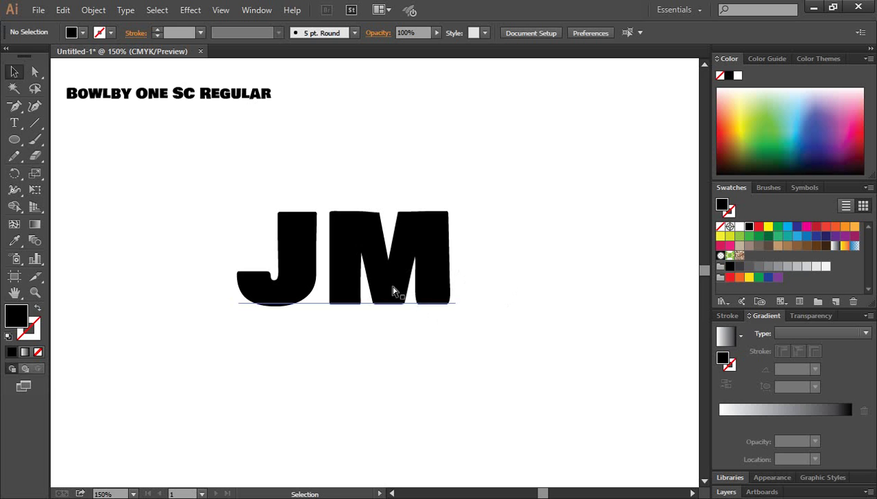
{"action": "scroll", "coordinate": [396, 283], "scroll_direction": "up", "scroll_amount": 1}
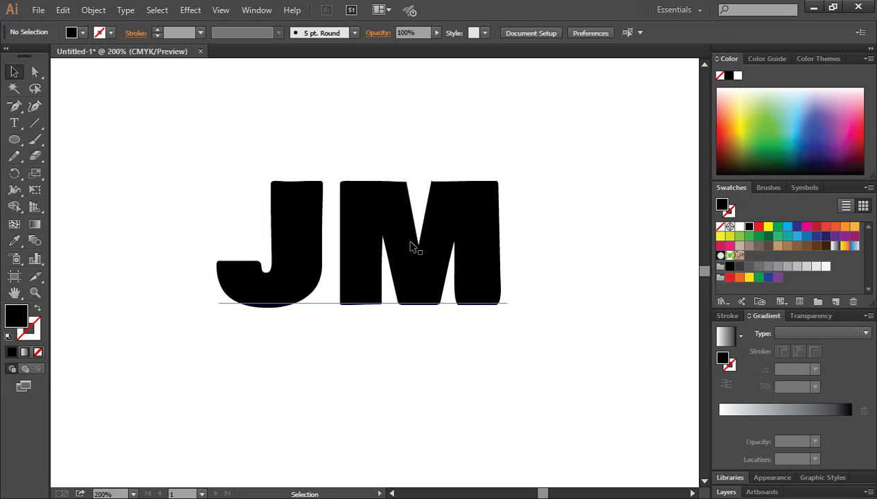
- Convert the JM text to outlines and ungroup it into separate letter shapes
{"action": "left_click", "coordinate": [409, 247]}
{"action": "right_click", "coordinate": [363, 205]}
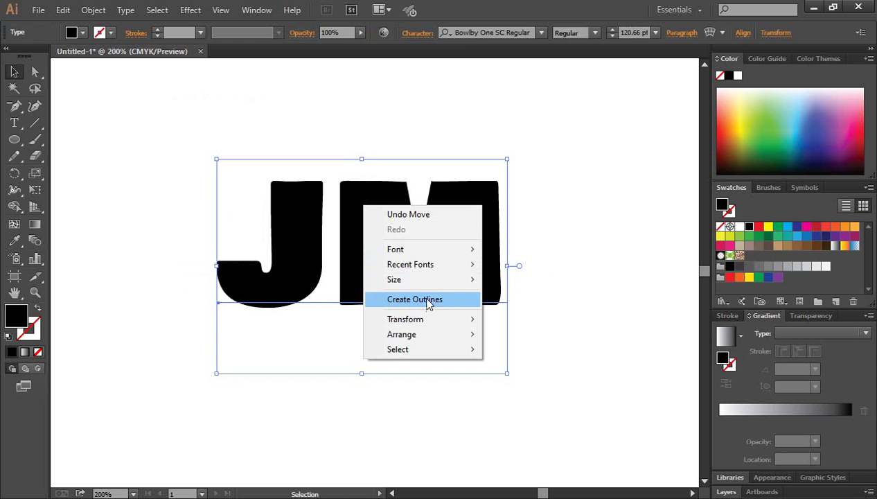
{"action": "left_click", "coordinate": [449, 300]}
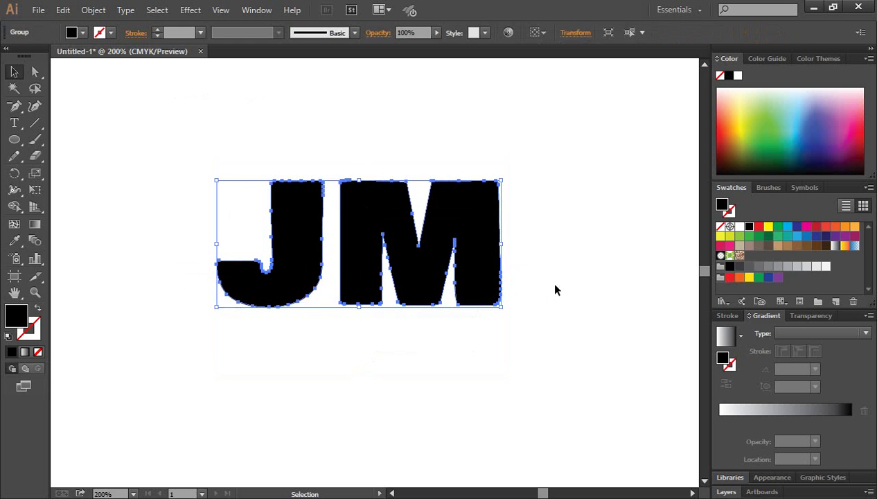
{"action": "right_click", "coordinate": [382, 206]}
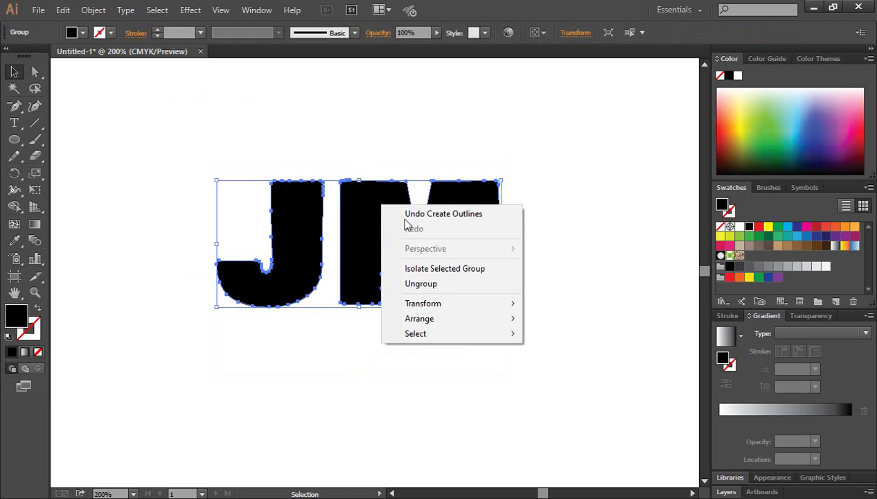
{"action": "left_click", "coordinate": [435, 283]}
{"action": "left_click", "coordinate": [392, 385]}
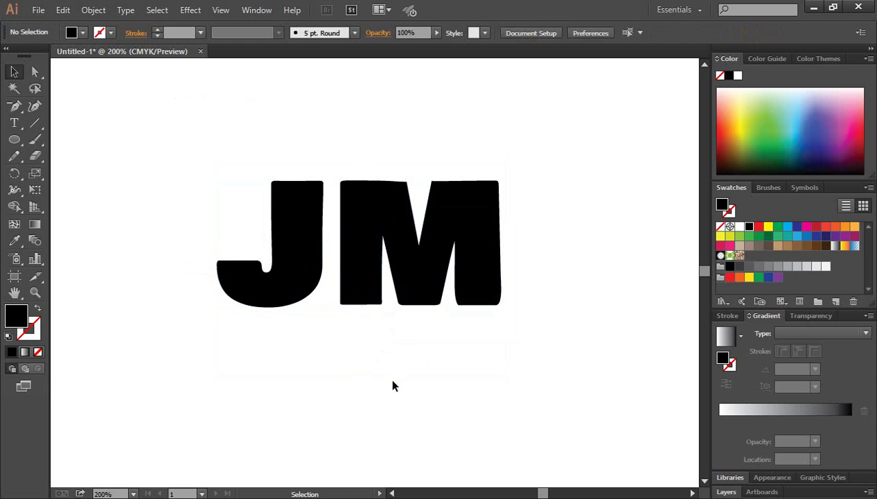
- Nudge the J three steps right so it sits tight against the M
{"action": "left_click", "coordinate": [298, 246]}
{"action": "left_click", "coordinate": [360, 233]}
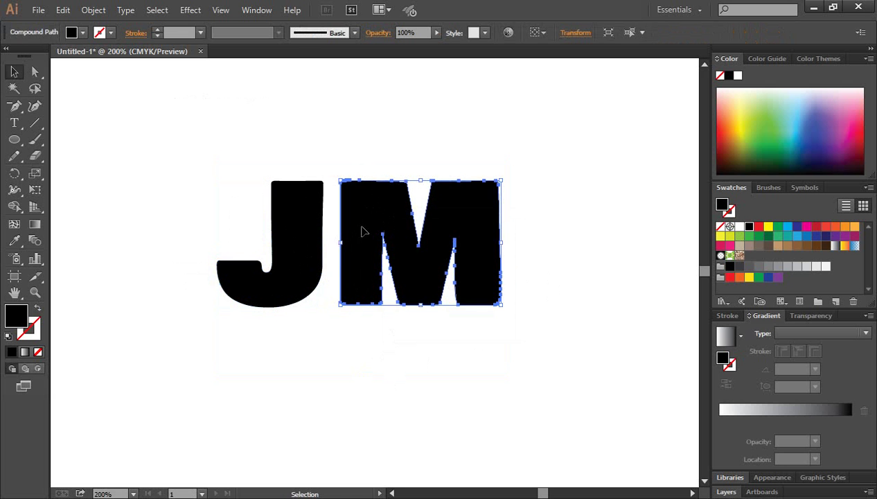
{"action": "left_click", "coordinate": [292, 231]}
{"action": "left_click", "coordinate": [372, 219]}
{"action": "left_click", "coordinate": [574, 274]}
{"action": "scroll", "coordinate": [384, 253], "scroll_direction": "up", "scroll_amount": 1}
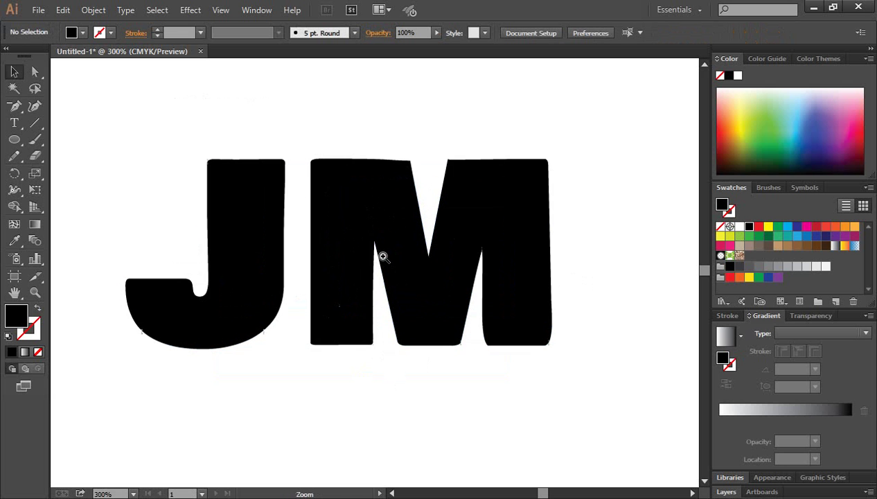
{"action": "left_click", "coordinate": [262, 242]}
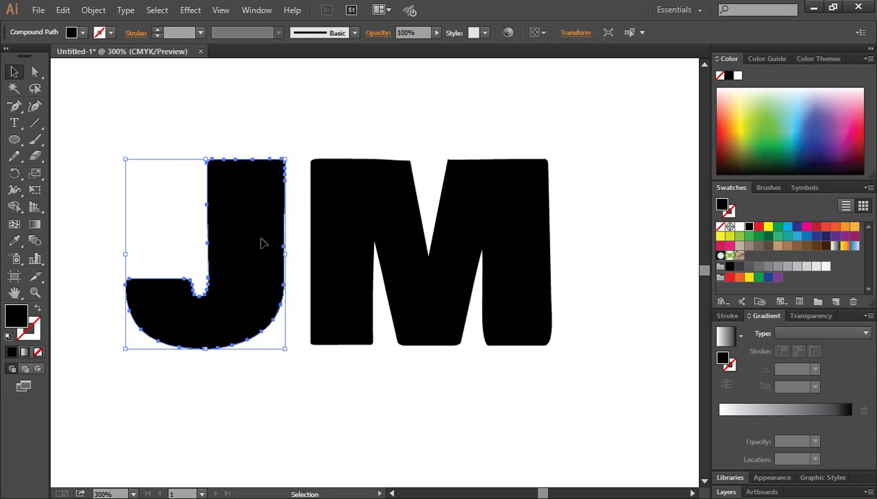
{"action": "key", "text": "Right"}
{"action": "key", "text": "Right"}
{"action": "key", "text": "Right"}
{"action": "key", "text": "Right"}
{"action": "key", "text": "Right"}
{"action": "key", "text": "Right"}
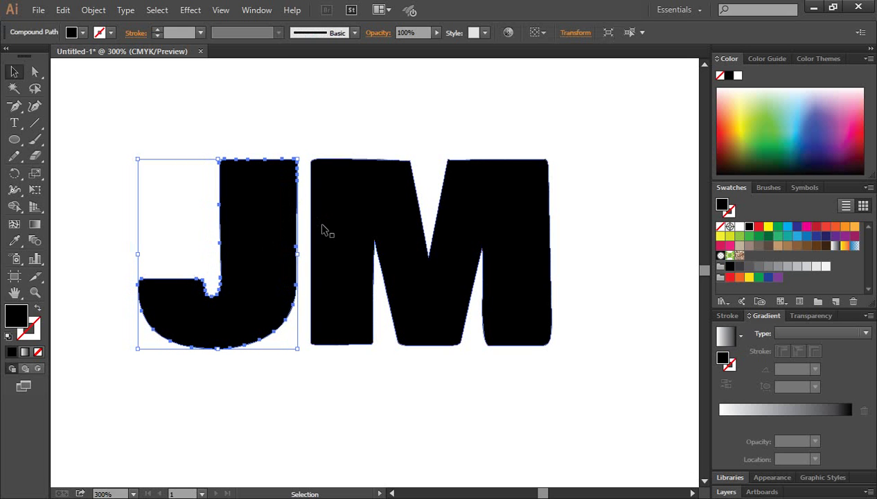
{"action": "key", "text": "Right"}
{"action": "key", "text": "Right"}
{"action": "key", "text": "Right"}
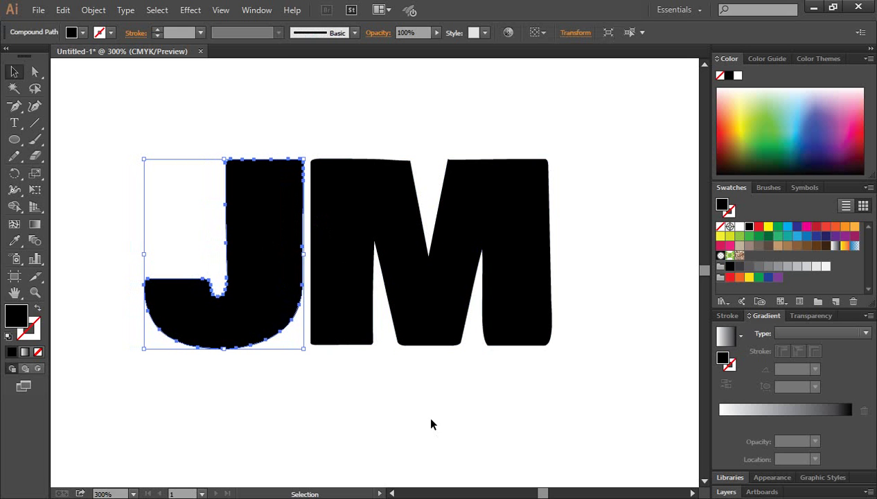
{"action": "key", "text": "Right"}
{"action": "left_click", "coordinate": [431, 417]}
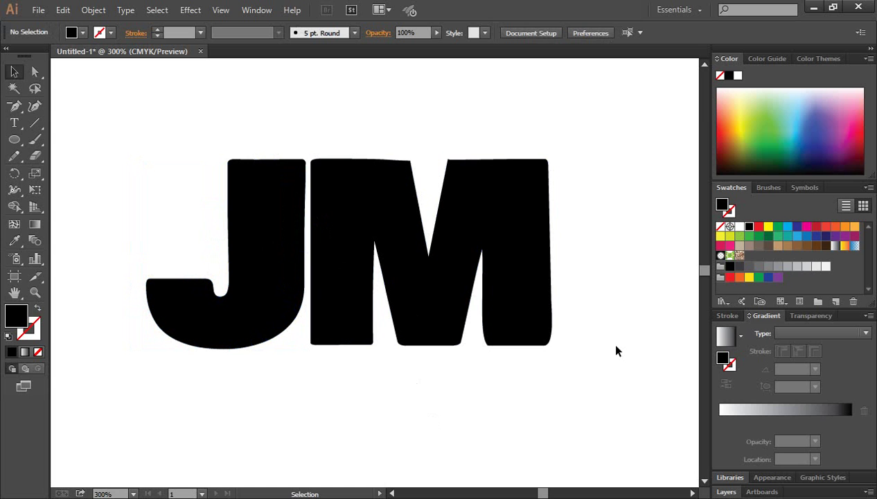
- Draw a diagonal line from the M's top-right corner down past the J's bottom-left
{"action": "left_click", "coordinate": [34, 123]}
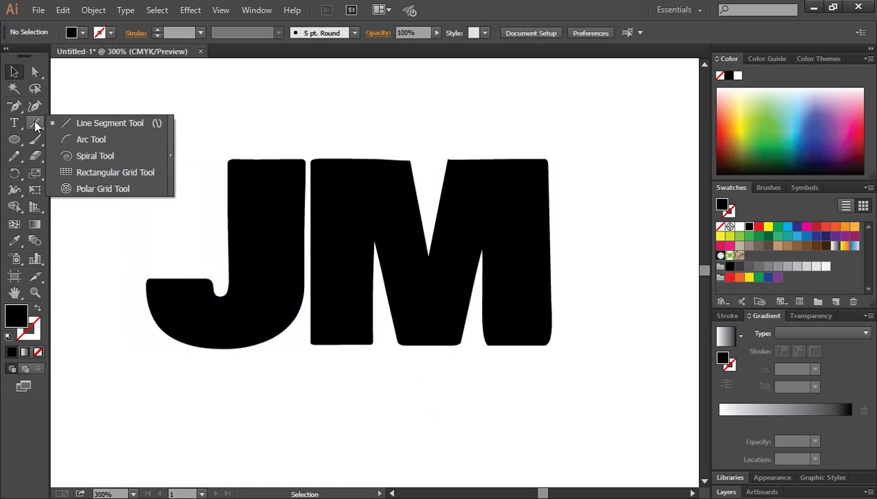
{"action": "left_click", "coordinate": [101, 124]}
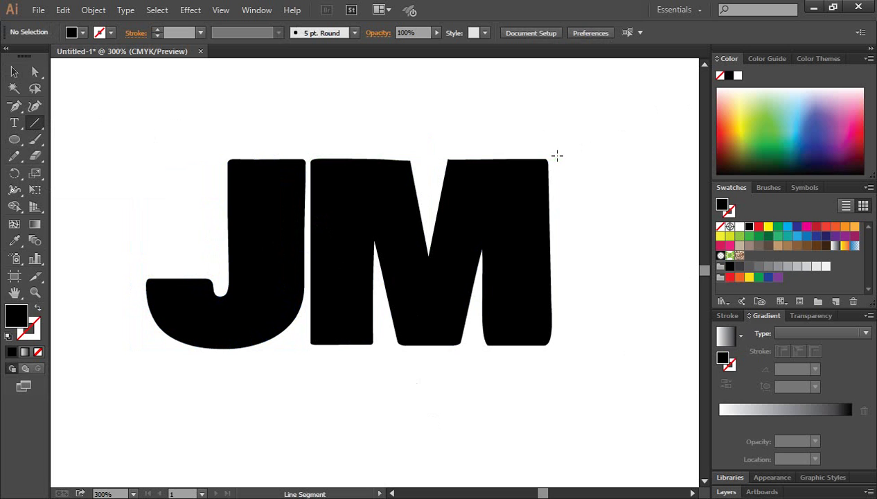
{"action": "left_click_drag", "start_coordinate": [555, 158], "coordinate": [86, 371]}
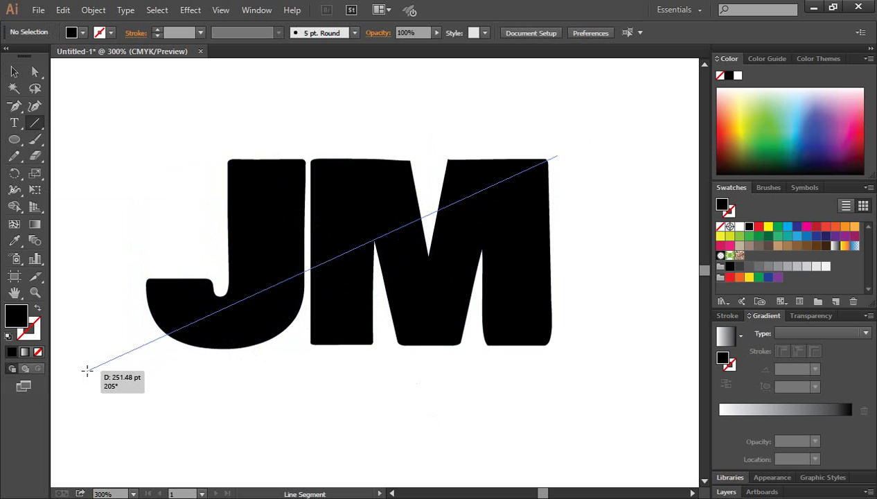
{"action": "left_click_drag", "start_coordinate": [87, 370], "coordinate": [96, 367]}
- Merge the J and M pieces in black with Shape Builder, then divide the letters along the diagonal
{"action": "key", "text": "v"}
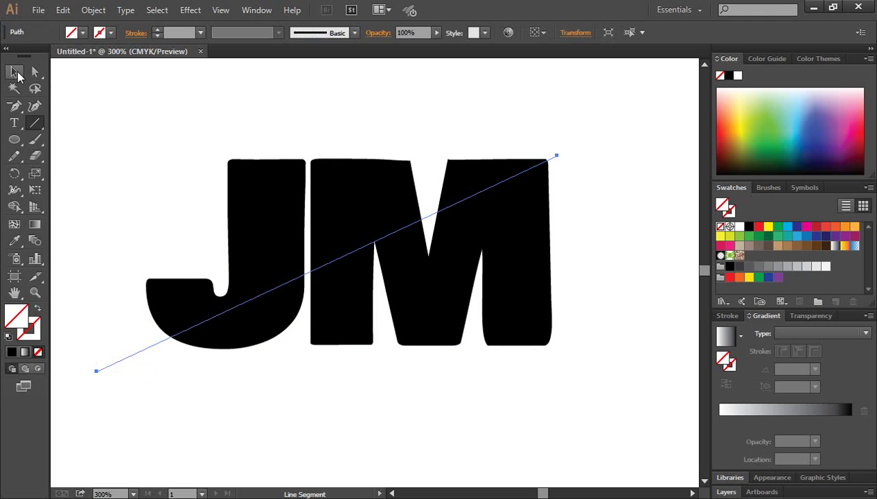
{"action": "left_click", "coordinate": [137, 121]}
{"action": "left_click_drag", "start_coordinate": [122, 127], "coordinate": [612, 391]}
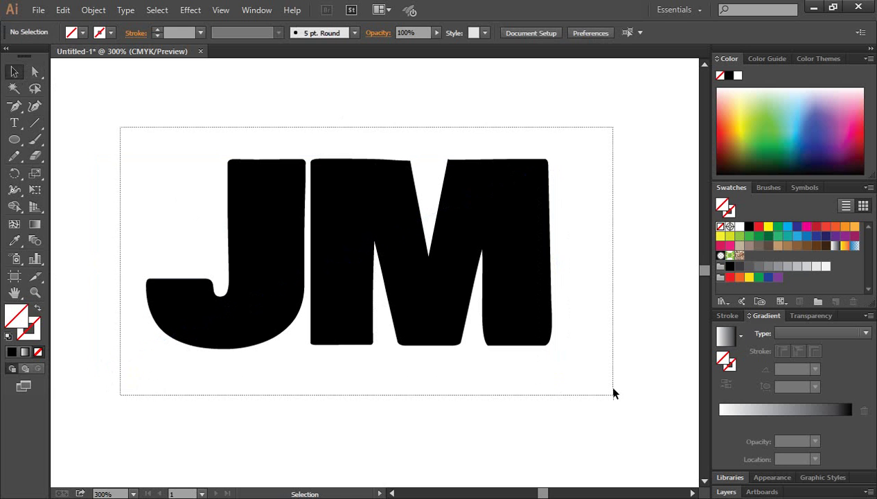
{"action": "left_click", "coordinate": [14, 206]}
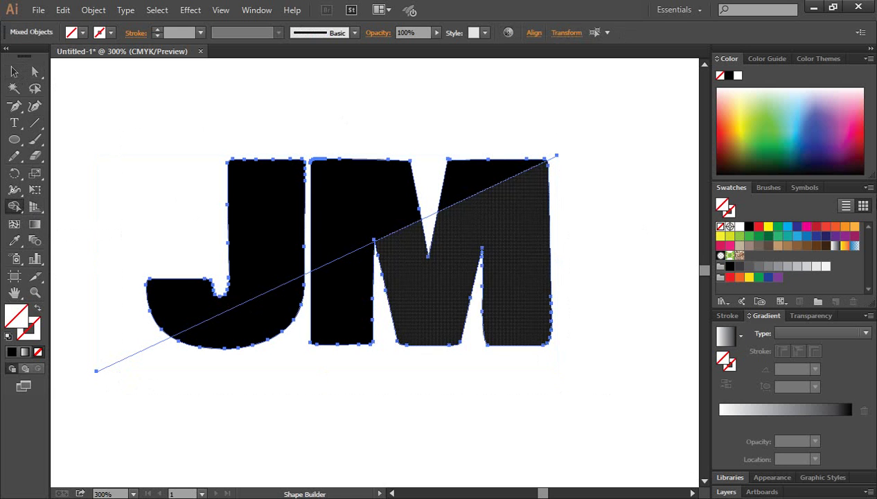
{"action": "left_click", "coordinate": [748, 226]}
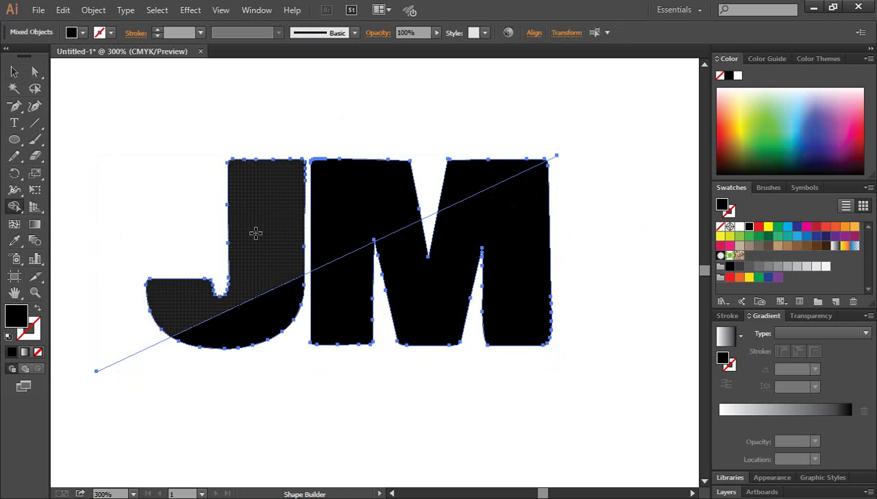
{"action": "left_click", "coordinate": [253, 212]}
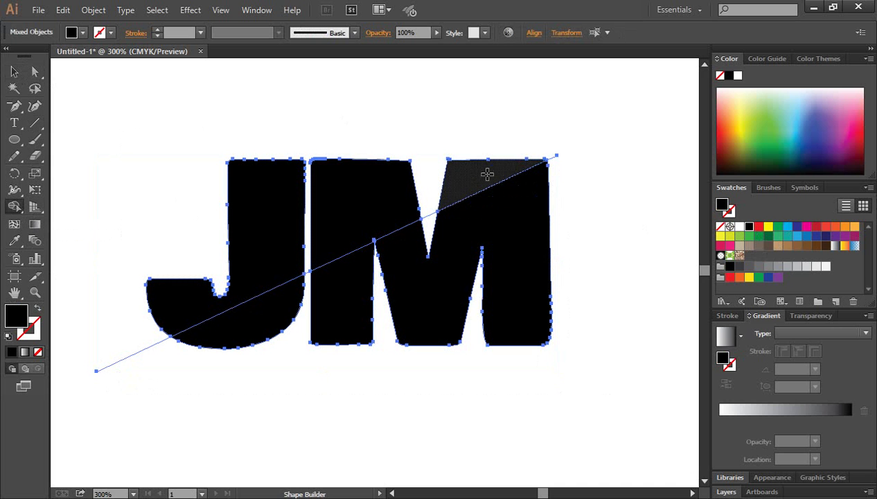
{"action": "left_click", "coordinate": [481, 172]}
{"action": "left_click", "coordinate": [15, 72]}
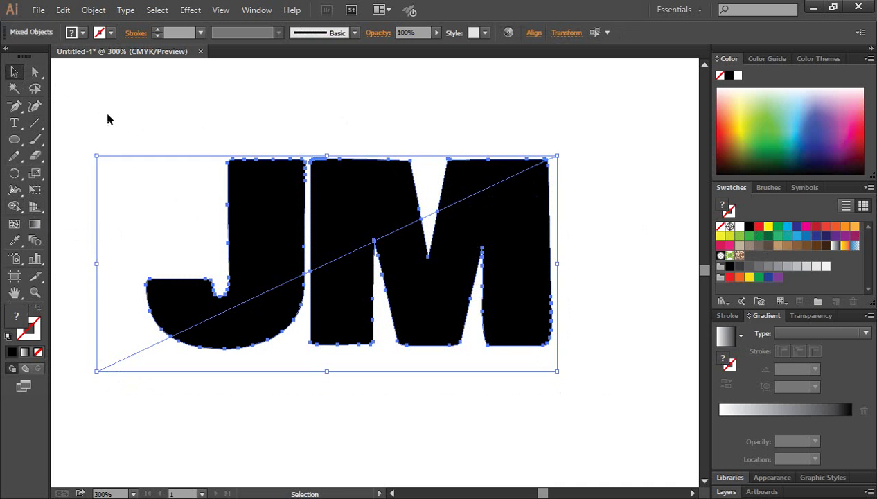
{"action": "left_click", "coordinate": [101, 335]}
- Delete the stray line piece and nudge the upper J and M pieces up and left to open a gap
{"action": "left_click_drag", "start_coordinate": [131, 392], "coordinate": [161, 385]}
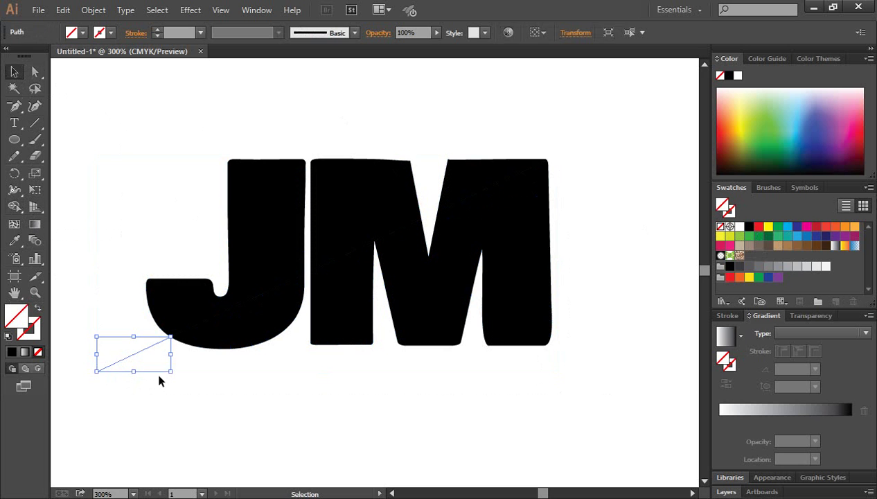
{"action": "key", "text": "Delete"}
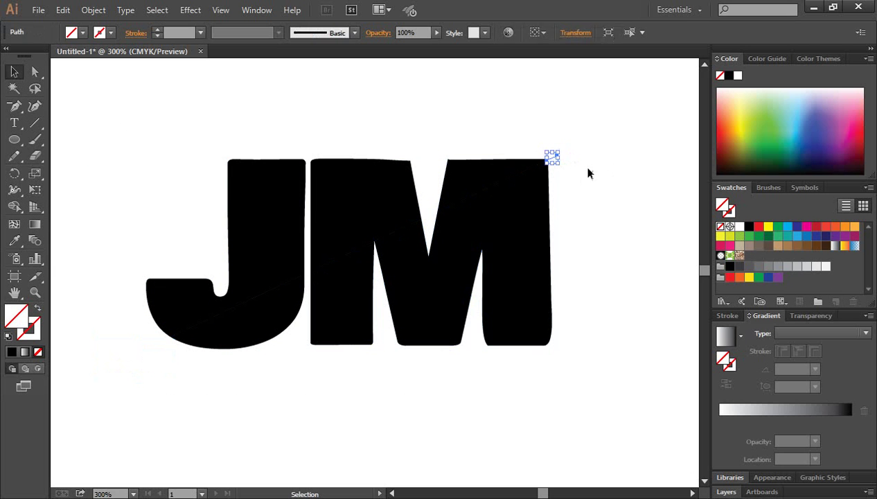
{"action": "left_click", "coordinate": [263, 195]}
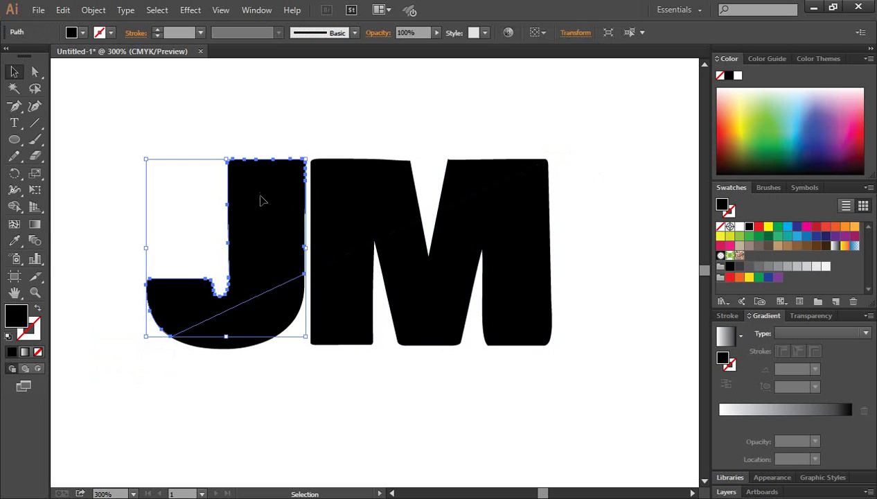
{"action": "left_click", "coordinate": [373, 193], "text": "shift"}
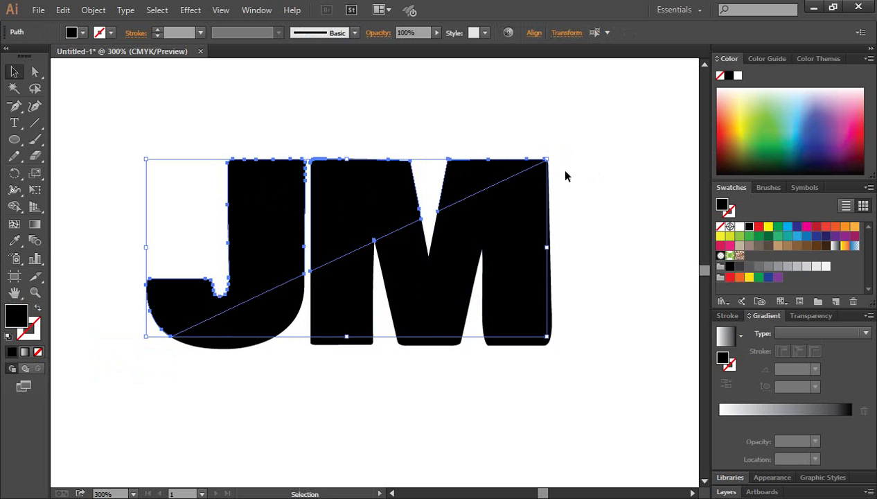
{"action": "key", "text": "Up"}
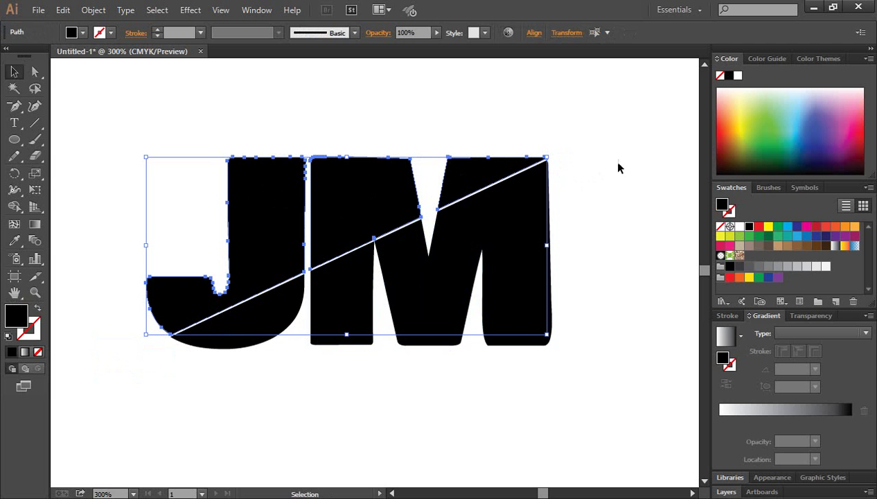
{"action": "key", "text": "Up"}
{"action": "key", "text": "Left"}
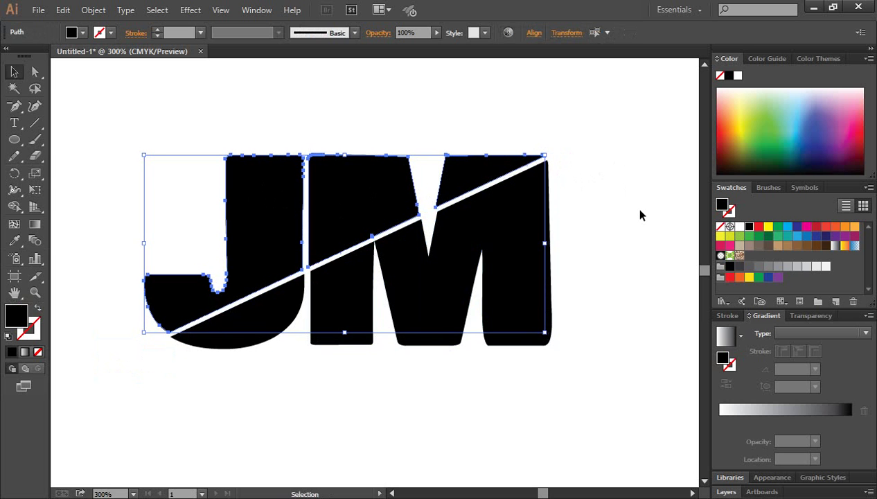
{"action": "left_click", "coordinate": [629, 214]}
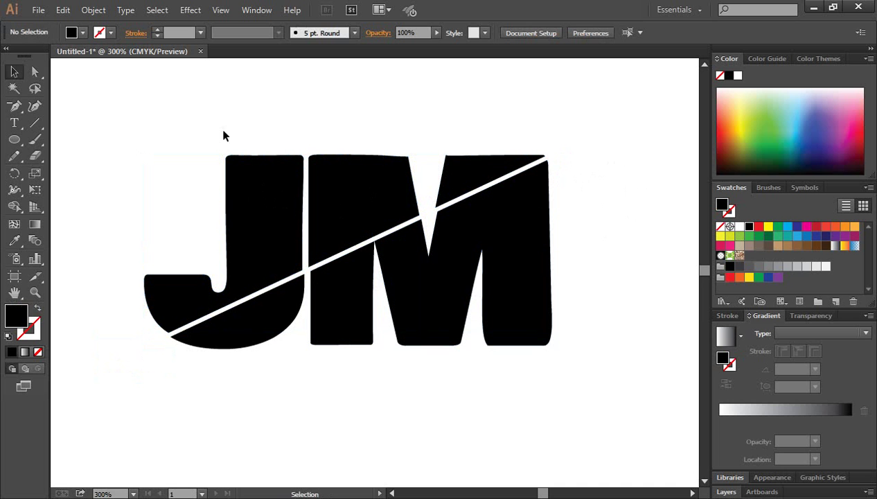
{"action": "left_click_drag", "start_coordinate": [182, 130], "coordinate": [551, 164]}
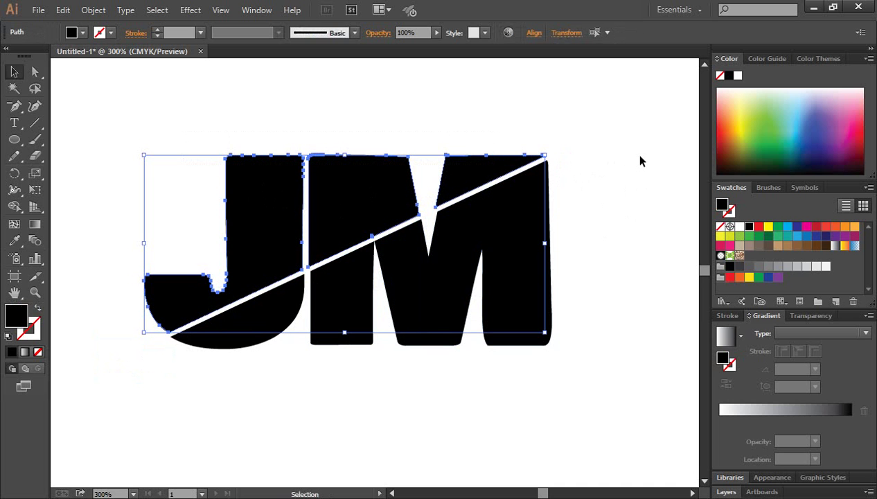
{"action": "key", "text": "Up"}
- Fill the upper JM pieces 50% grey and the lower pieces red
{"action": "left_click", "coordinate": [629, 222]}
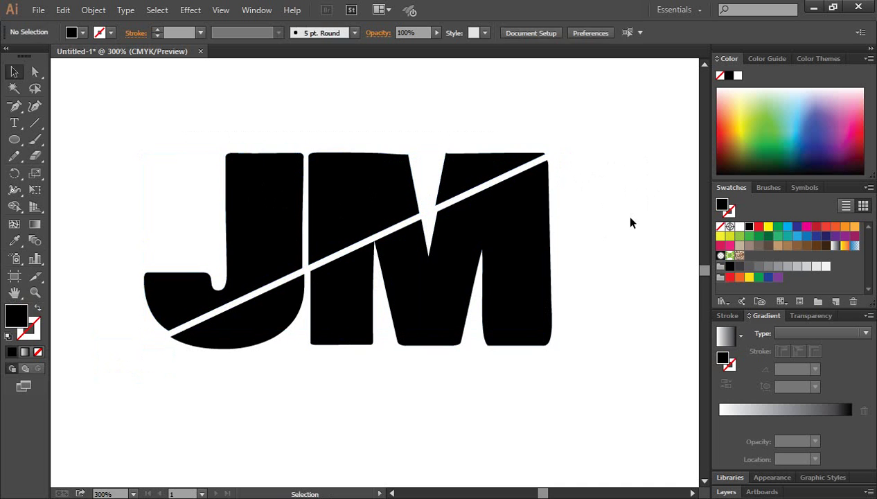
{"action": "key", "text": "ctrl+minus"}
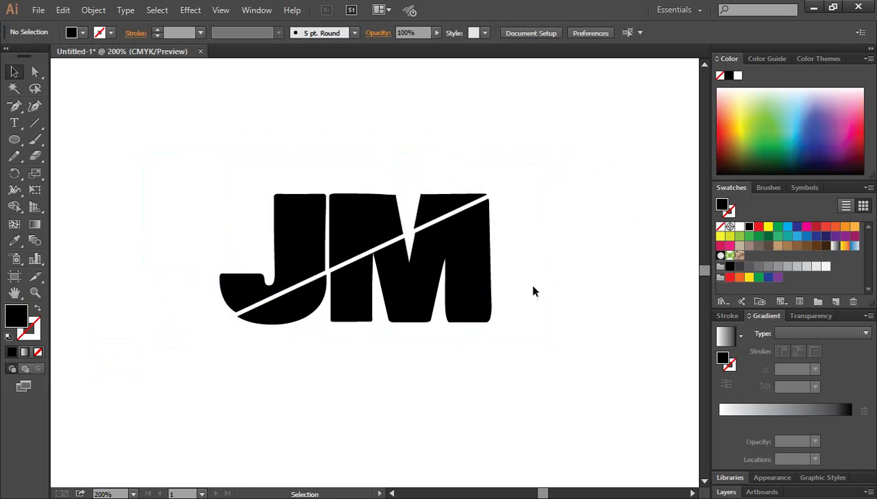
{"action": "left_click_drag", "start_coordinate": [533, 289], "coordinate": [607, 276]}
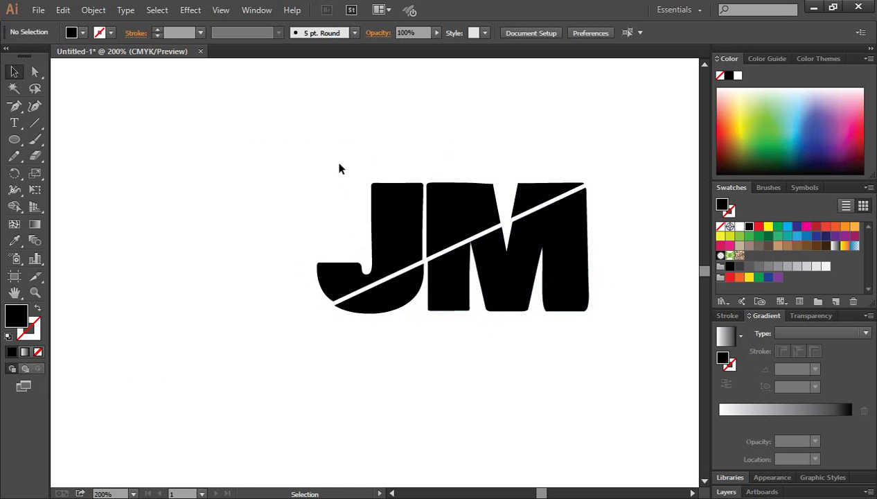
{"action": "left_click_drag", "start_coordinate": [338, 167], "coordinate": [534, 197]}
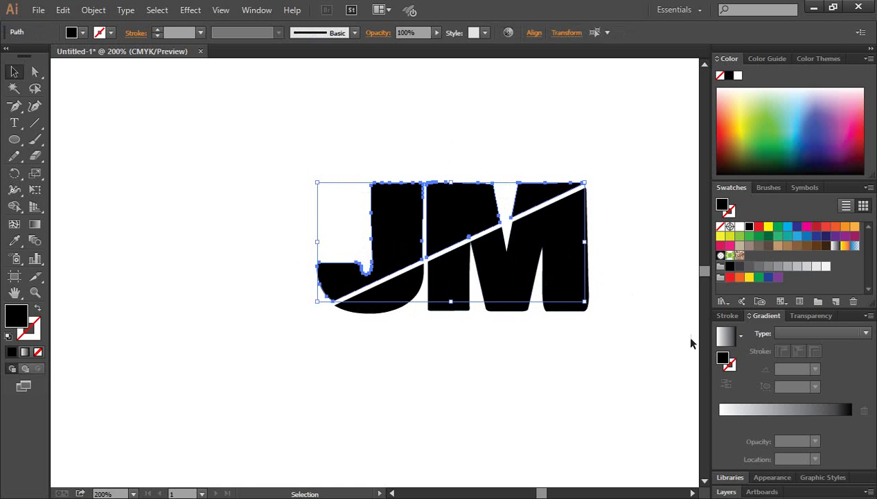
{"action": "left_click", "coordinate": [777, 272]}
{"action": "left_click_drag", "start_coordinate": [641, 328], "coordinate": [386, 307]}
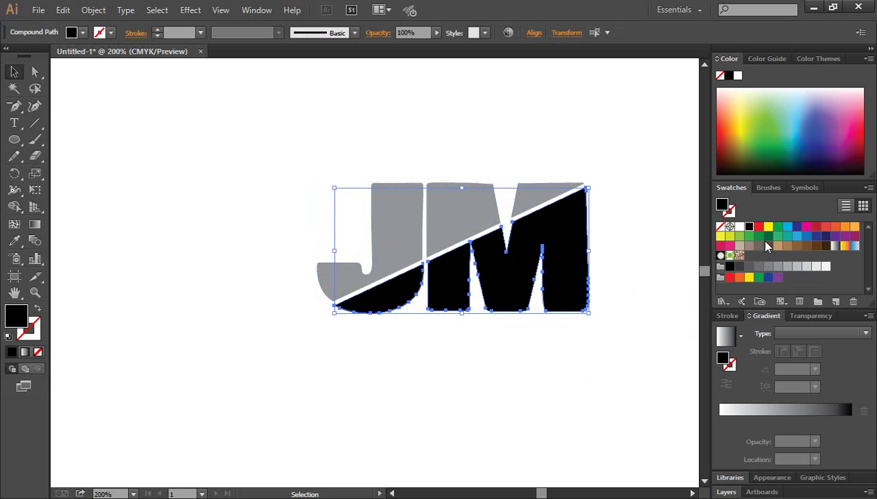
{"action": "left_click", "coordinate": [759, 227]}
{"action": "left_click", "coordinate": [526, 390]}
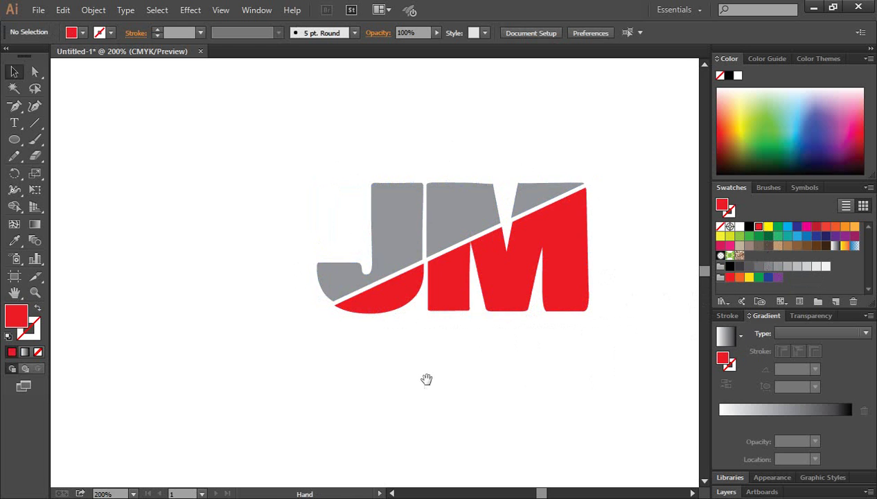
{"action": "left_click_drag", "start_coordinate": [427, 377], "coordinate": [494, 408]}
{"action": "left_click_drag", "start_coordinate": [14, 139], "coordinate": [71, 177]}
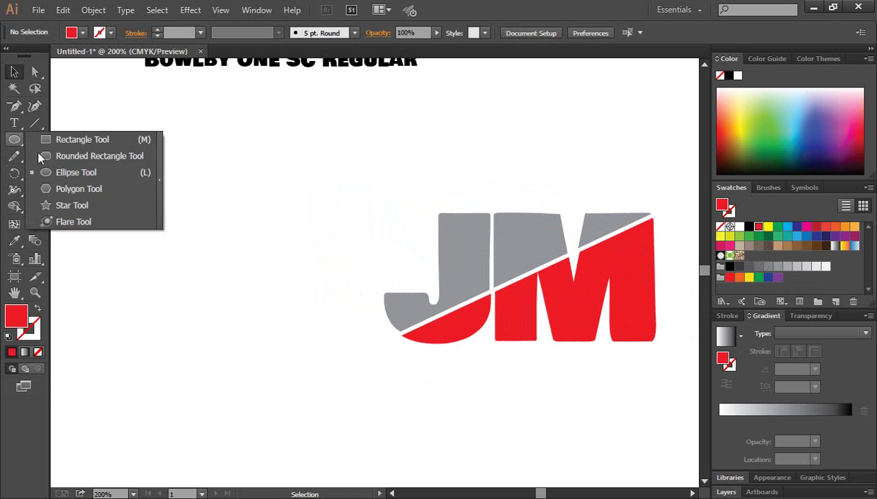
- Draw a large black-filled circle to the left of the monogram
{"action": "left_click", "coordinate": [70, 171]}
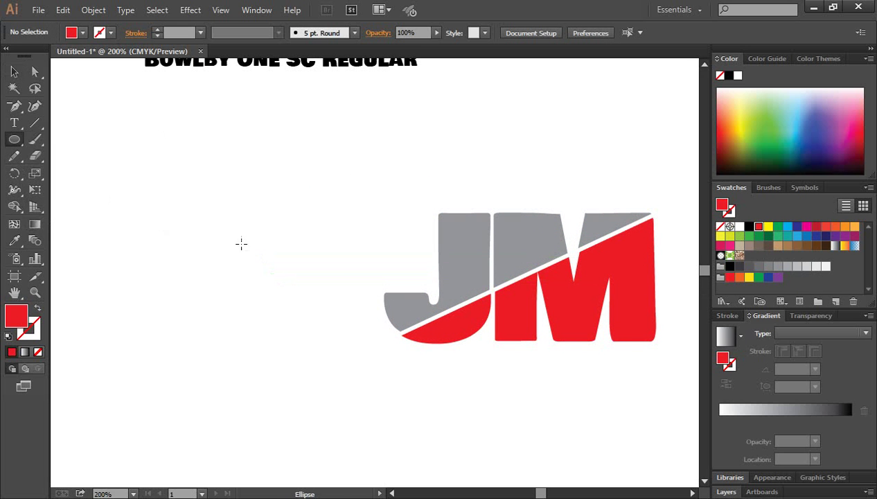
{"action": "left_click_drag", "start_coordinate": [233, 241], "coordinate": [304, 369]}
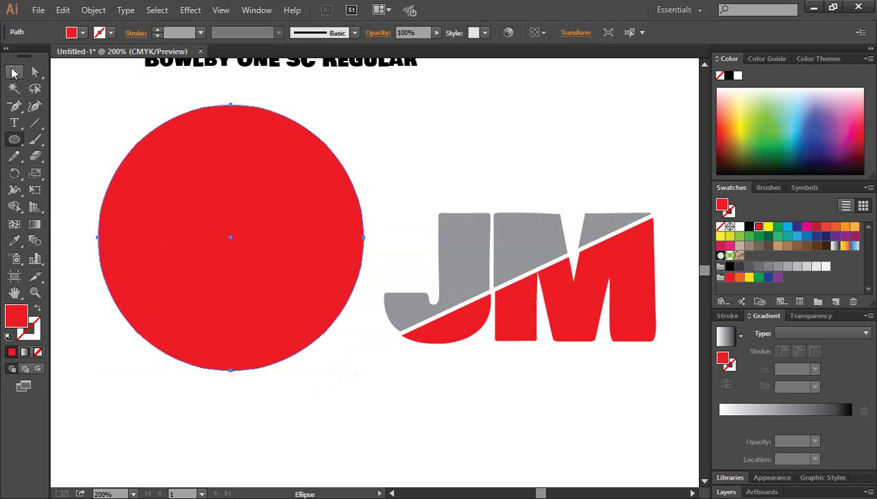
{"action": "left_click", "coordinate": [14, 72]}
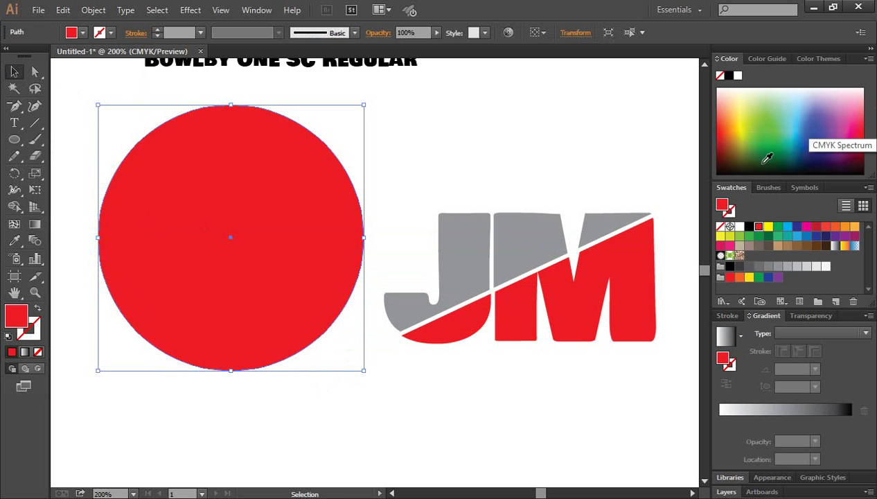
{"action": "left_click", "coordinate": [749, 227]}
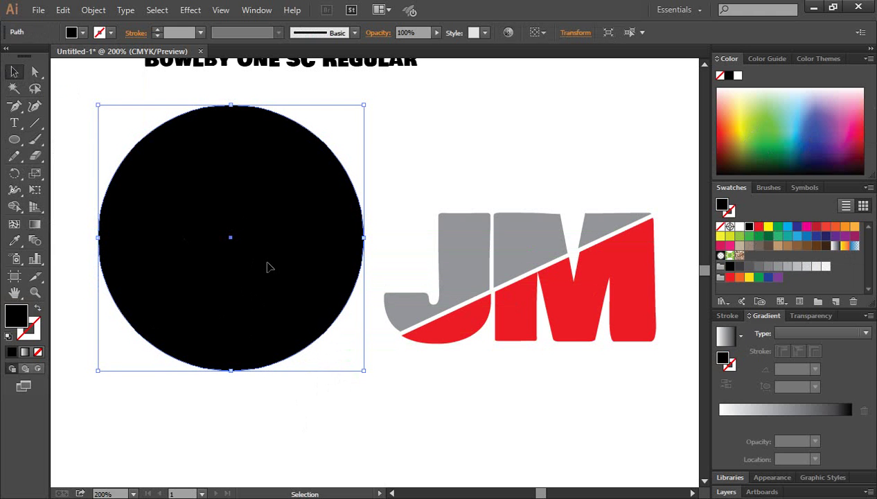
- Copy the black circle and paste an identical copy in front of it
{"action": "left_click", "coordinate": [63, 10]}
{"action": "left_click", "coordinate": [91, 80]}
{"action": "left_click", "coordinate": [62, 10]}
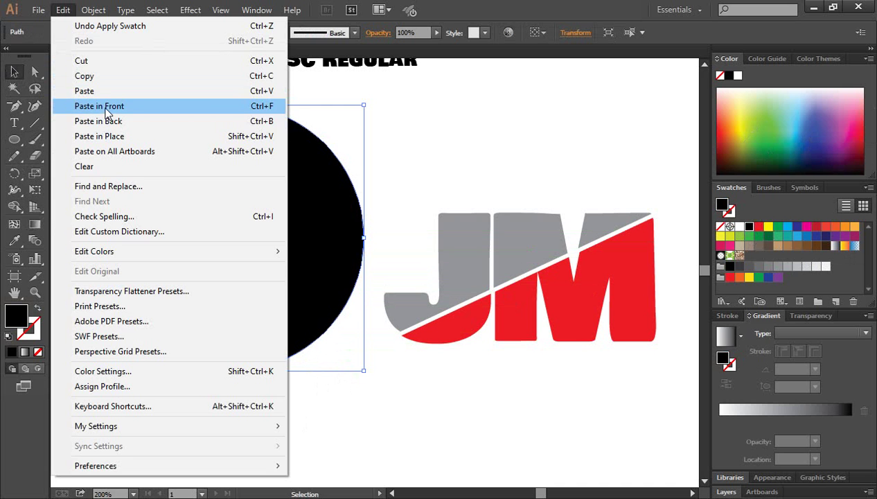
{"action": "left_click", "coordinate": [107, 109]}
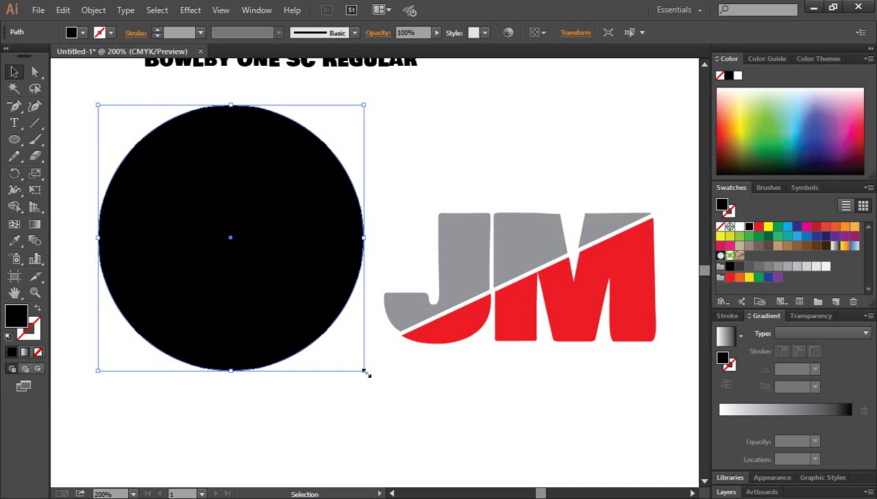
- Shrink the pasted copy into a smaller concentric circle filled red
{"action": "key", "text": "shift"}
{"action": "left_click_drag", "start_coordinate": [366, 374], "coordinate": [343, 349]}
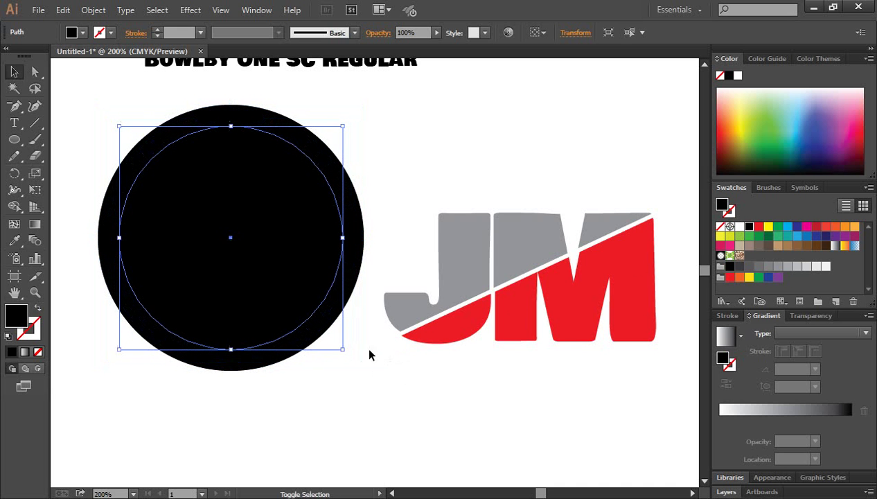
{"action": "left_click", "coordinate": [758, 227]}
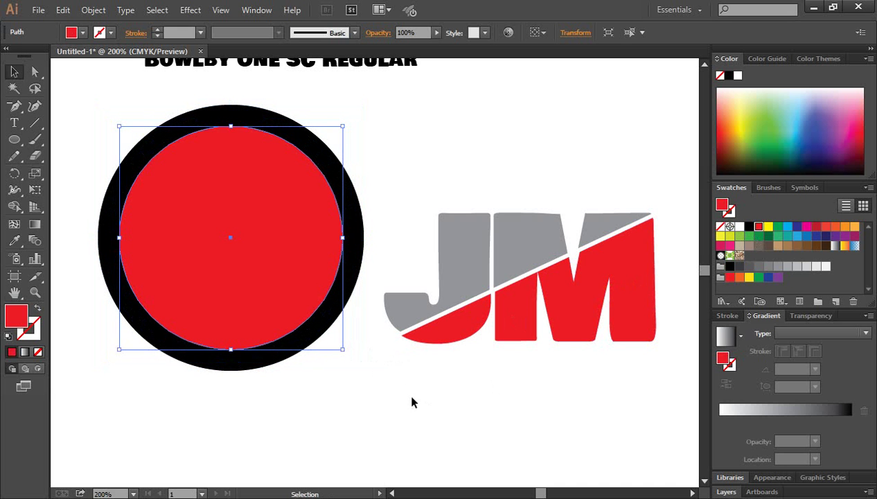
{"action": "left_click", "coordinate": [411, 398]}
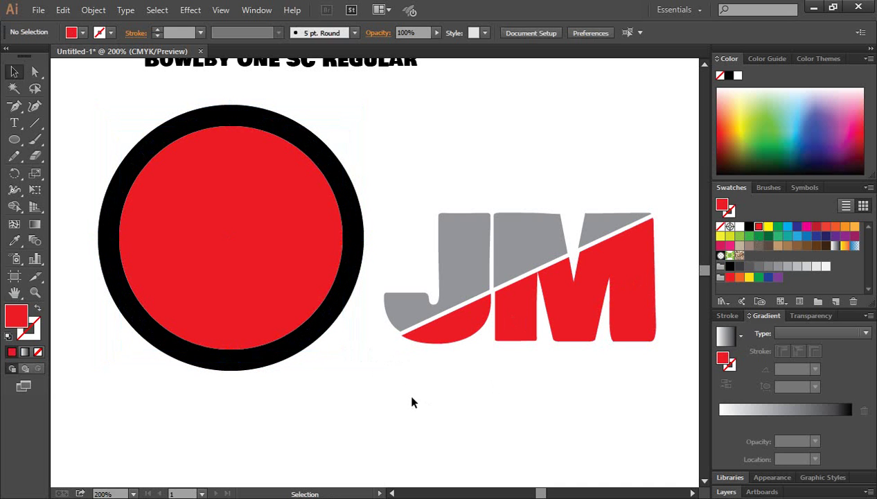
- Shift and stretch the red circle leftward so a black crescent shows on the right
{"action": "left_click", "coordinate": [276, 286]}
{"action": "left_click_drag", "start_coordinate": [287, 269], "coordinate": [274, 266]}
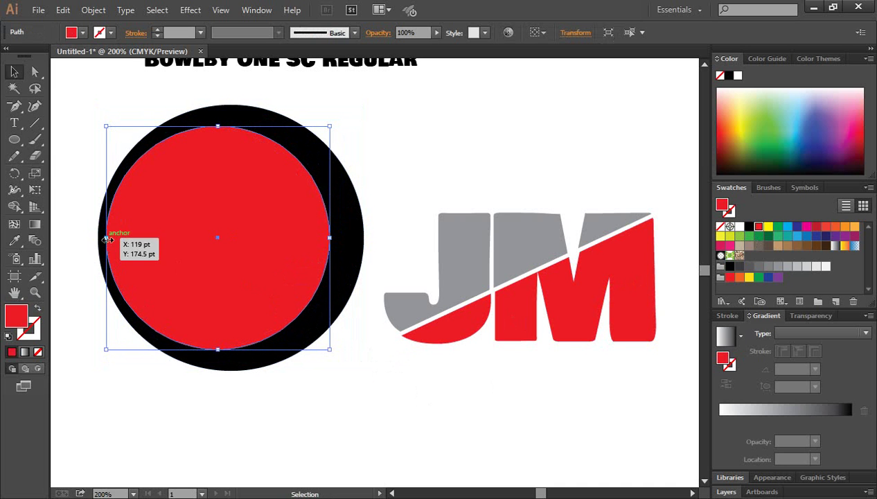
{"action": "left_click_drag", "start_coordinate": [107, 239], "coordinate": [94, 238]}
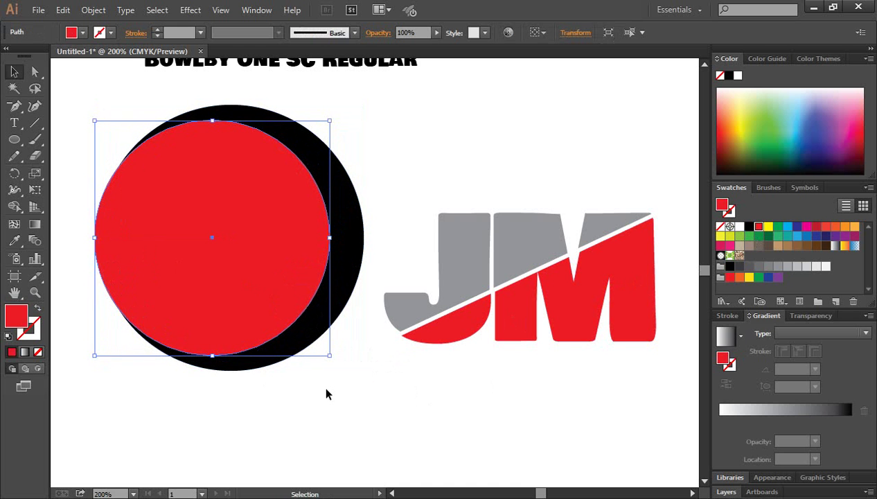
{"action": "left_click", "coordinate": [324, 392]}
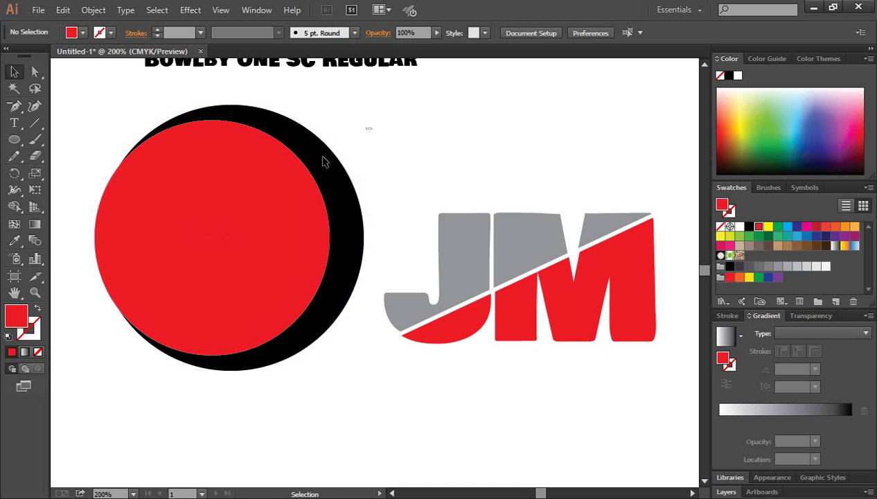
- Select both circles together, after a brief Live Paint attempt
{"action": "left_click_drag", "start_coordinate": [370, 128], "coordinate": [254, 201]}
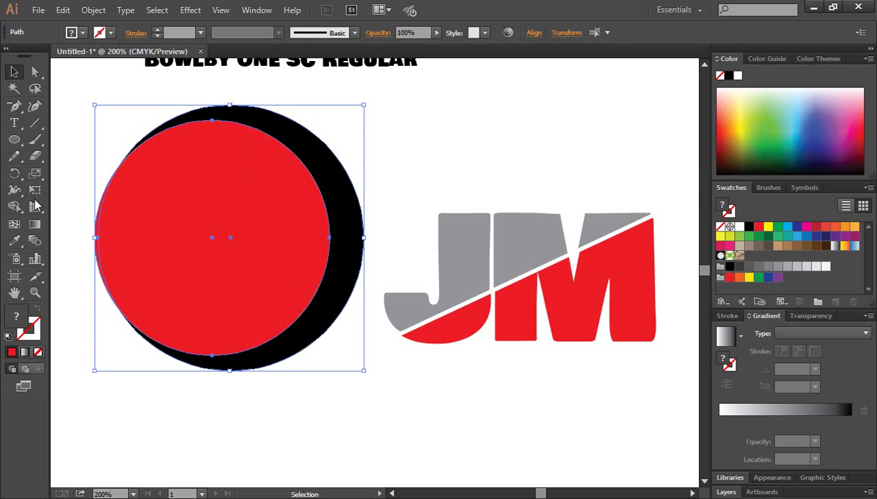
{"action": "left_click_drag", "start_coordinate": [14, 212], "coordinate": [56, 219]}
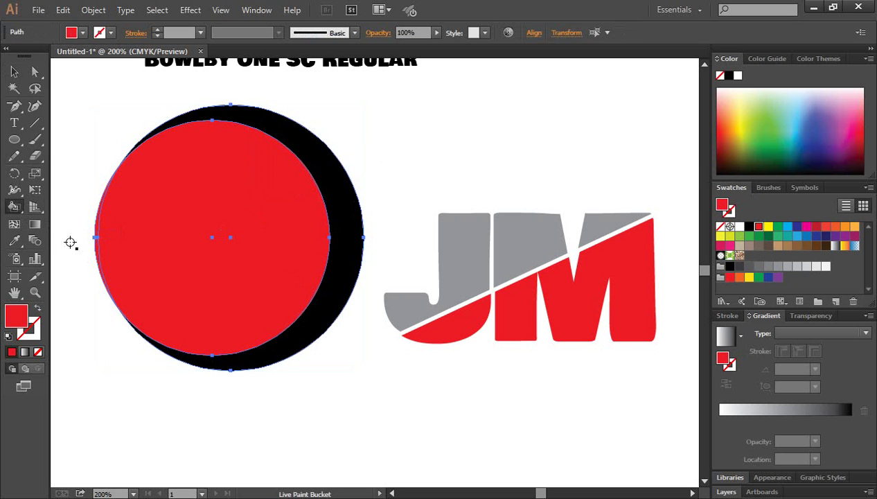
{"action": "left_click", "coordinate": [14, 71]}
{"action": "left_click_drag", "start_coordinate": [83, 92], "coordinate": [287, 349]}
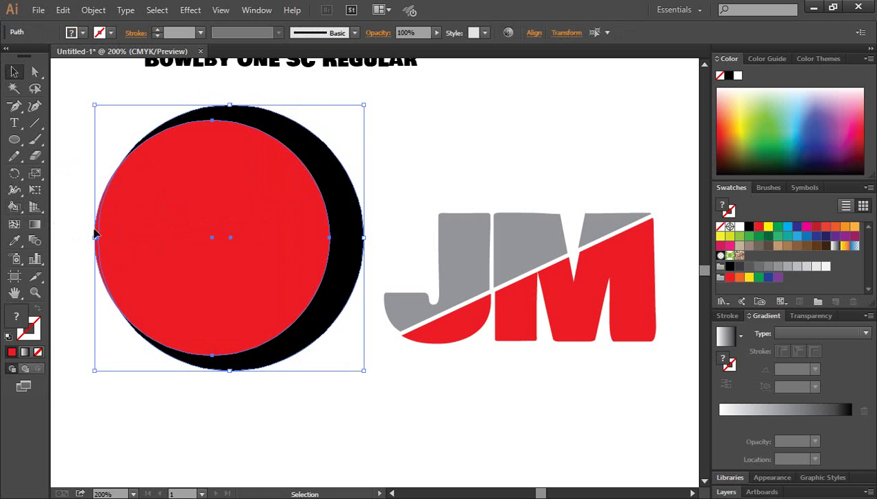
- Delete the red circle region with Shape Builder, leaving only the black crescent
{"action": "left_click_drag", "start_coordinate": [15, 207], "coordinate": [61, 216]}
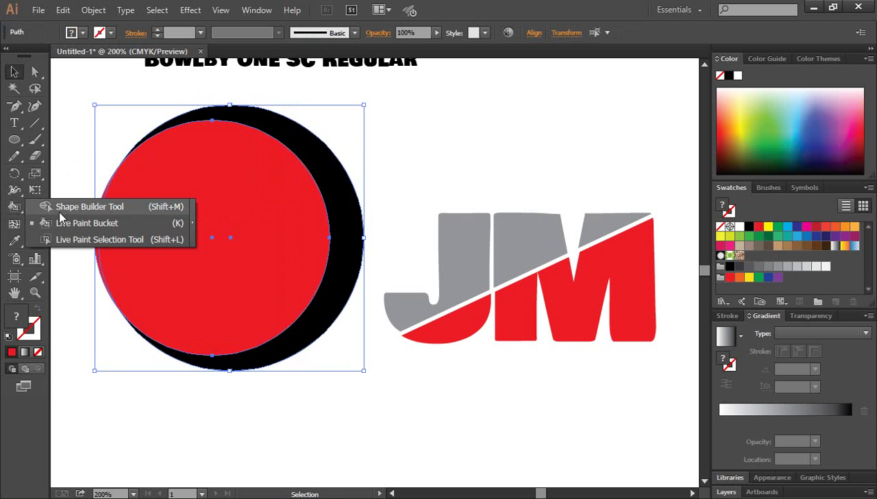
{"action": "left_click", "coordinate": [64, 208]}
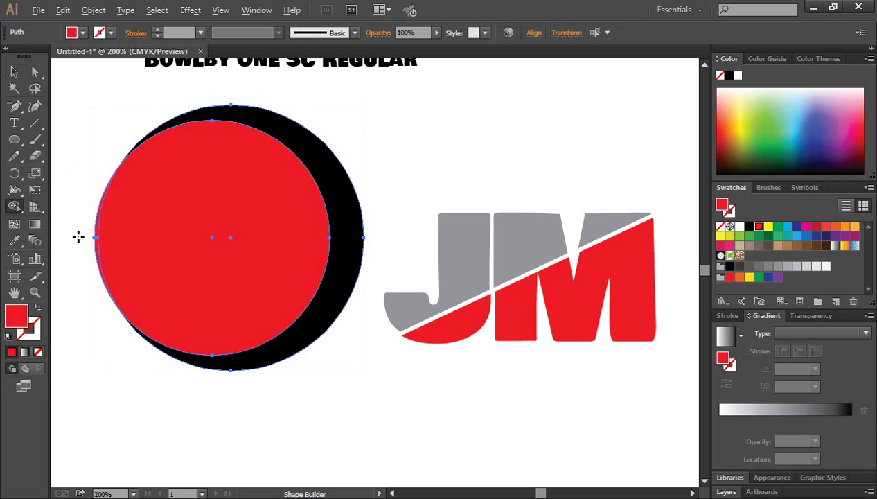
{"action": "left_click_drag", "start_coordinate": [81, 236], "coordinate": [139, 241]}
{"action": "left_click", "coordinate": [14, 72]}
{"action": "left_click", "coordinate": [341, 178]}
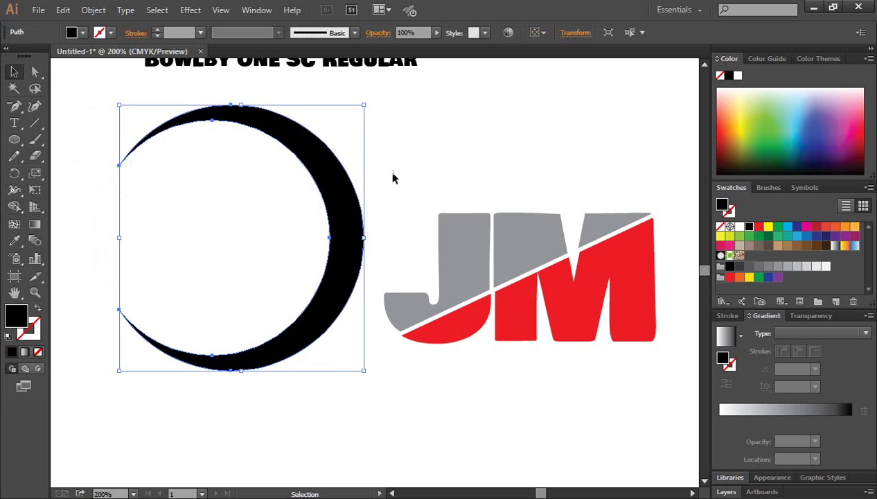
{"action": "left_click", "coordinate": [410, 154]}
{"action": "key", "text": "ctrl+minus"}
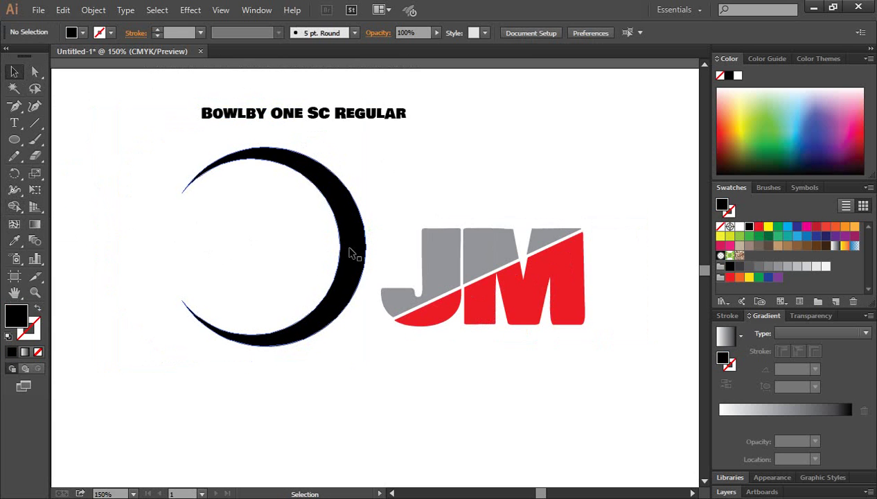
- Move the black crescent beside the JM lettering and scale it to wrap the right side
{"action": "mouse_move", "coordinate": [352, 251]}
{"action": "left_mouse_down"}
{"action": "mouse_move", "coordinate": [571, 302]}
{"action": "mouse_move", "coordinate": [623, 283]}
{"action": "left_mouse_up"}
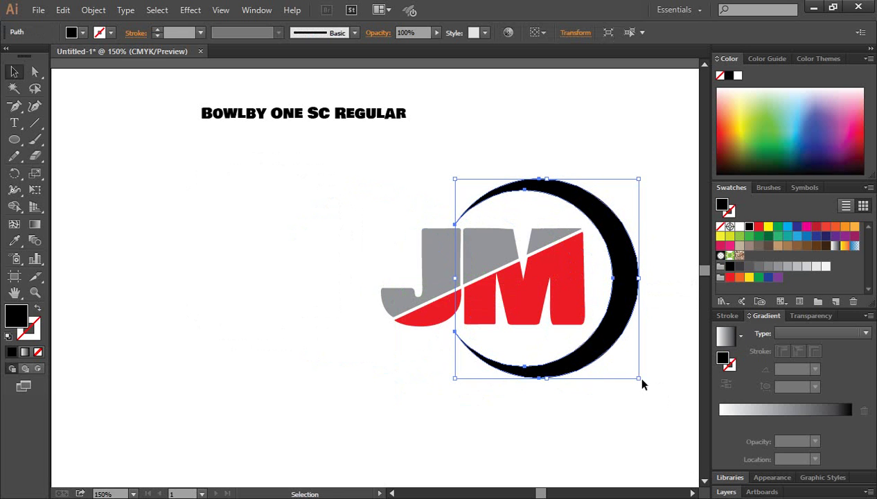
{"action": "left_click_drag", "start_coordinate": [638, 379], "coordinate": [646, 389]}
{"action": "left_click", "coordinate": [603, 431]}
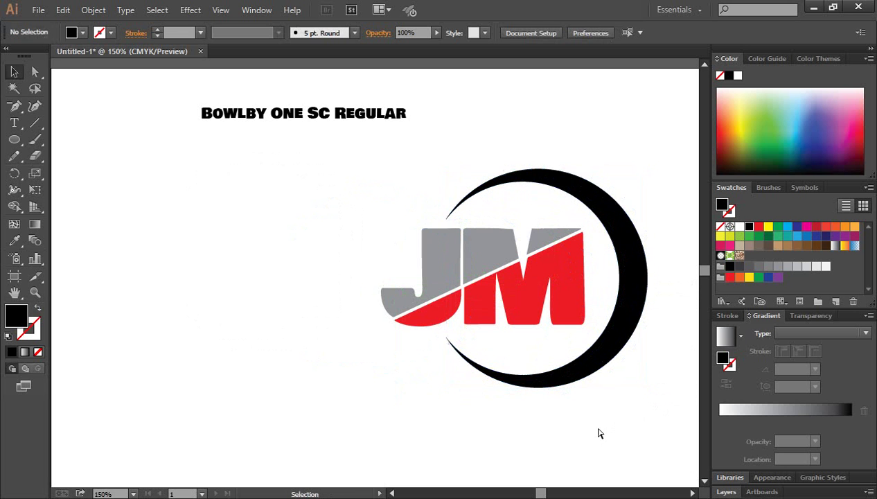
{"action": "key", "text": "ctrl+minus"}
{"action": "scroll", "coordinate": [531, 289], "scroll_direction": "up", "scroll_amount": 1}
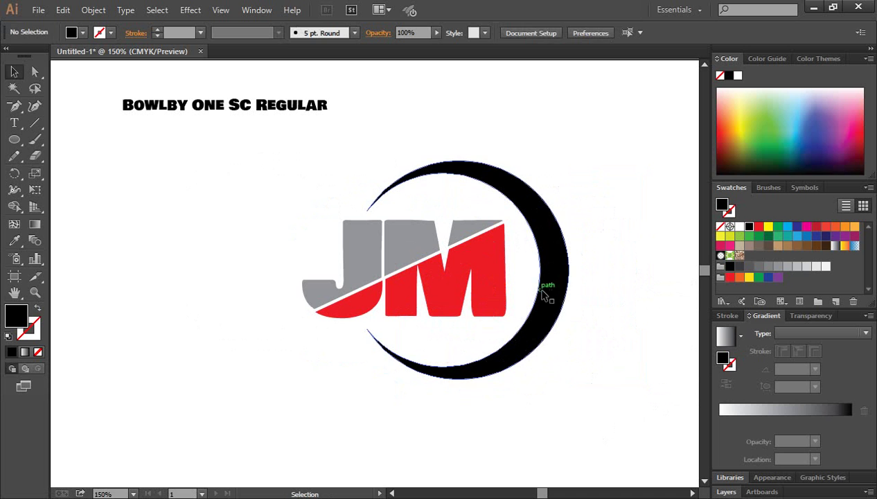
{"action": "left_click", "coordinate": [552, 286]}
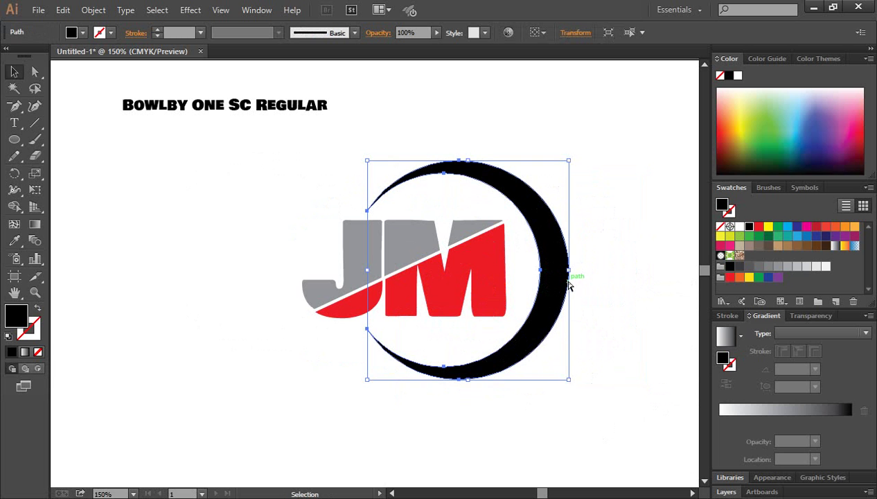
{"action": "key", "text": "a"}
{"action": "key", "text": "v"}
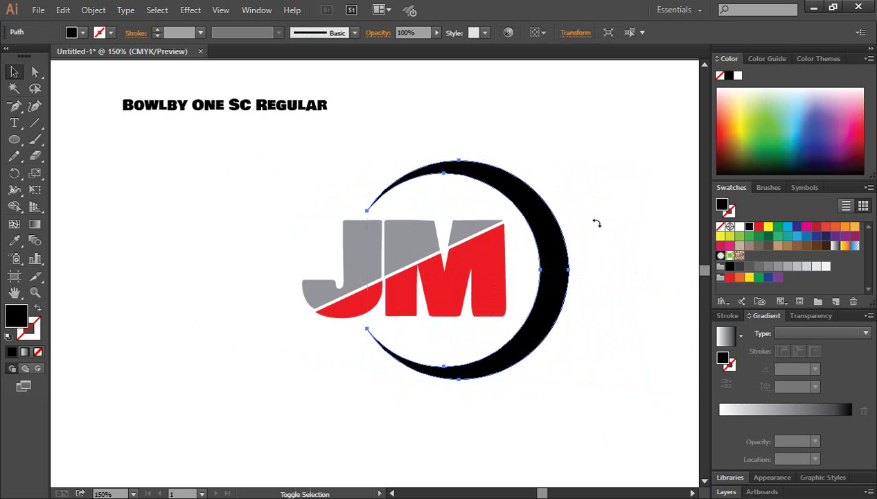
- Rotate a copy of the crescent 180°, nudge it left and enlarge it opposite the first
{"action": "left_click_drag", "start_coordinate": [574, 155], "coordinate": [319, 371]}
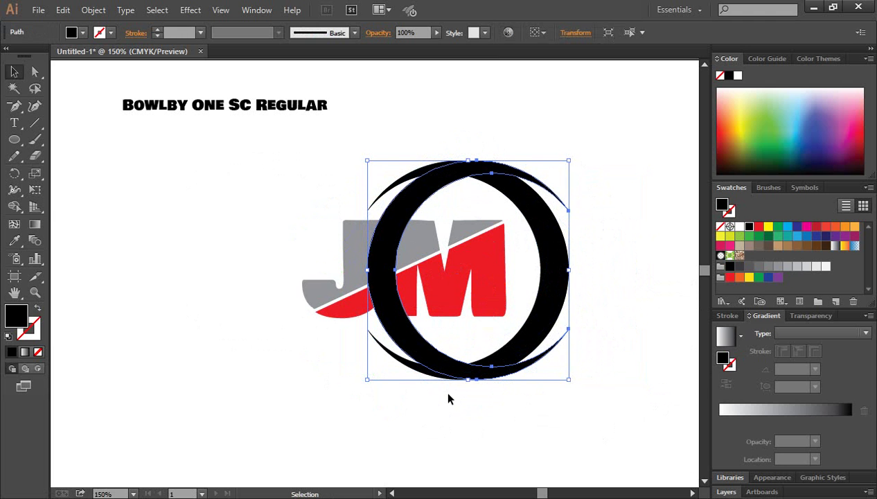
{"action": "key", "text": "Left"}
{"action": "key", "text": "Left"}
{"action": "key", "text": "Left"}
{"action": "key", "text": "Left"}
{"action": "key", "text": "Left"}
{"action": "key", "text": "Left"}
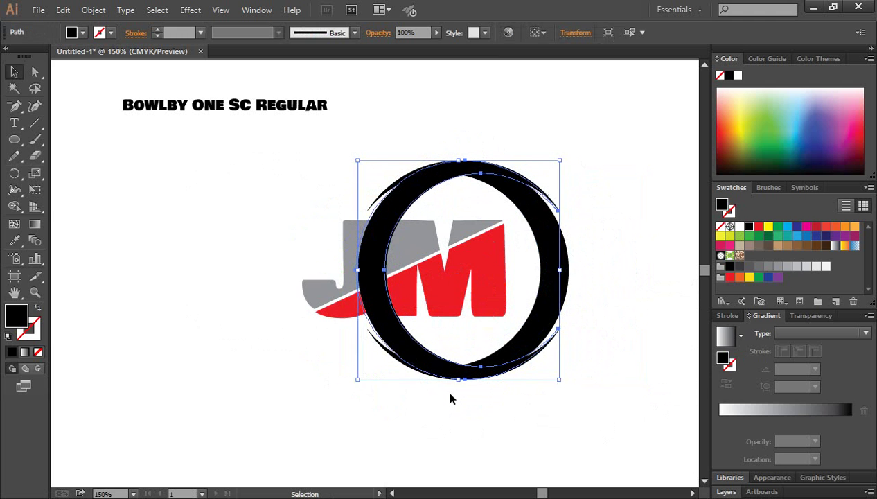
{"action": "key", "text": "Left"}
{"action": "key", "text": "Left"}
{"action": "key", "text": "Left"}
{"action": "key", "text": "Left"}
{"action": "key", "text": "Left"}
{"action": "key", "text": "Left"}
{"action": "key", "text": "Left"}
{"action": "key", "text": "Left"}
{"action": "key", "text": "Left"}
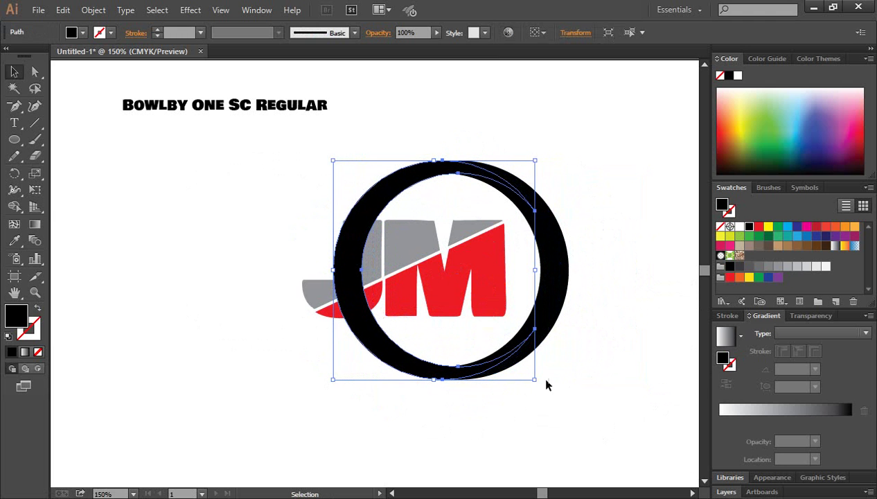
{"action": "left_click_drag", "start_coordinate": [536, 382], "coordinate": [550, 396]}
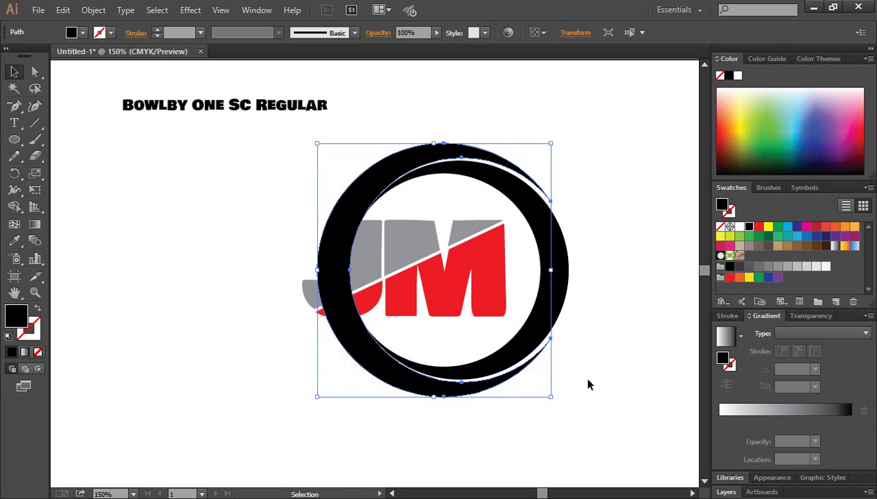
{"action": "key", "text": "Left"}
{"action": "key", "text": "Left"}
{"action": "key", "text": "Left"}
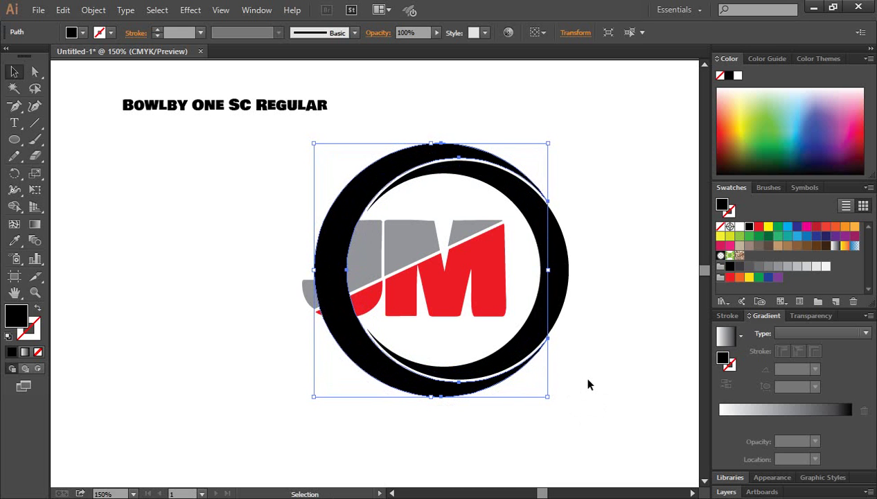
{"action": "left_click", "coordinate": [598, 380]}
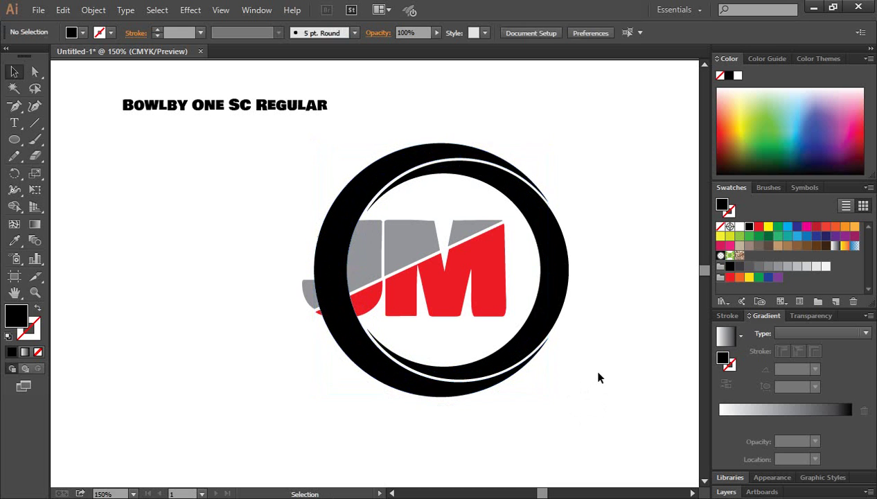
- Fine-tune the outer crescent's size, enlarging it and then shrinking it slightly
{"action": "left_click", "coordinate": [519, 390]}
{"action": "left_click_drag", "start_coordinate": [545, 396], "coordinate": [554, 405]}
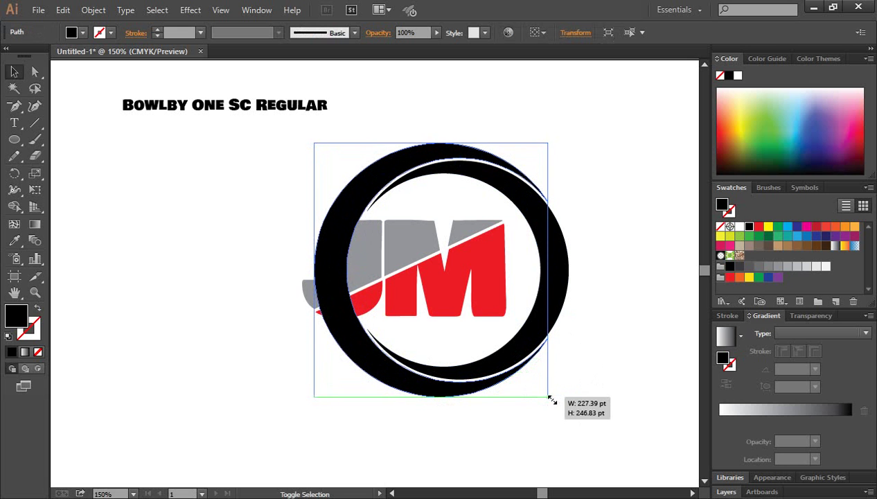
{"action": "left_click", "coordinate": [563, 153]}
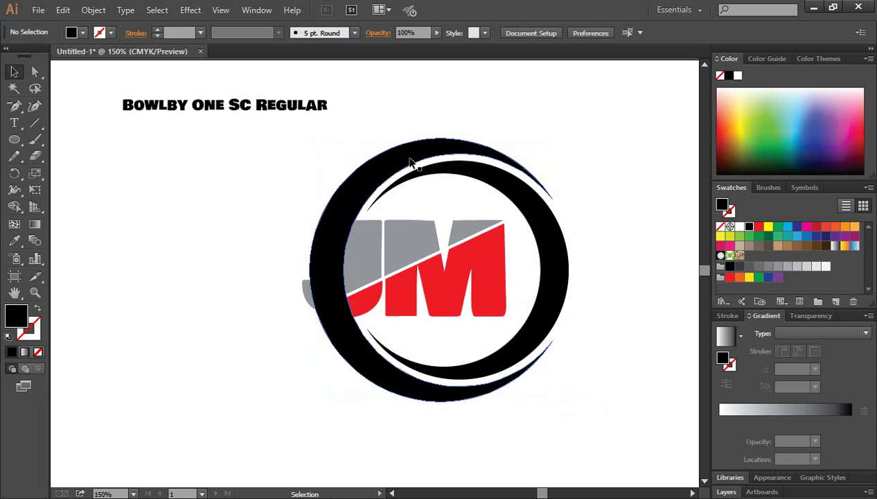
{"action": "left_click", "coordinate": [412, 166]}
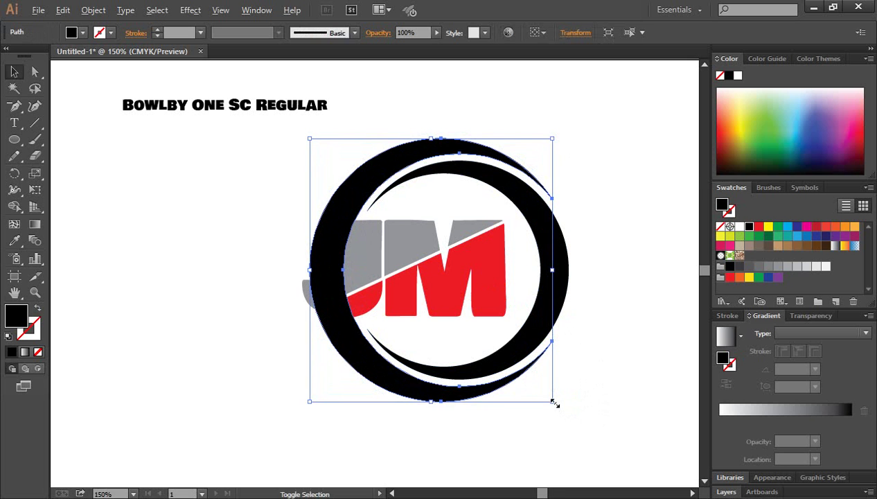
{"action": "left_click_drag", "start_coordinate": [552, 402], "coordinate": [549, 399]}
{"action": "left_click", "coordinate": [602, 381]}
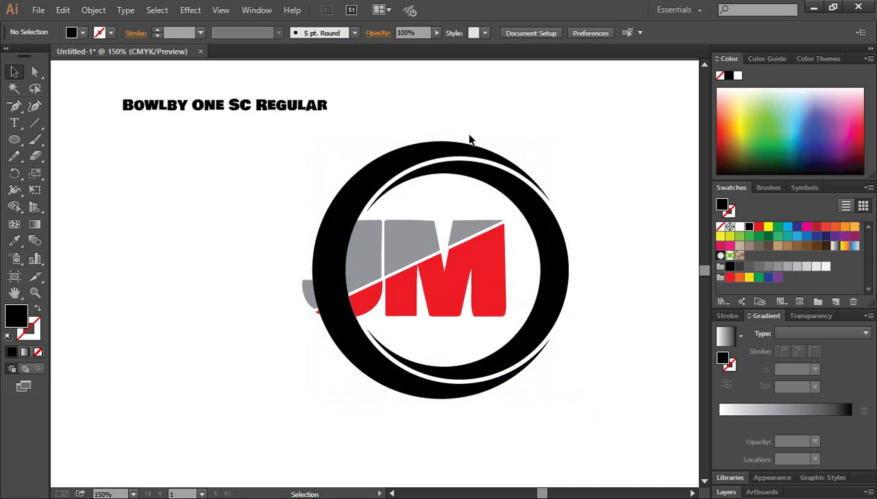
- Reposition the two-crescent ring over the JM logo, enlarging it slightly
{"action": "left_click", "coordinate": [474, 184]}
{"action": "left_click_drag", "start_coordinate": [473, 184], "coordinate": [213, 267]}
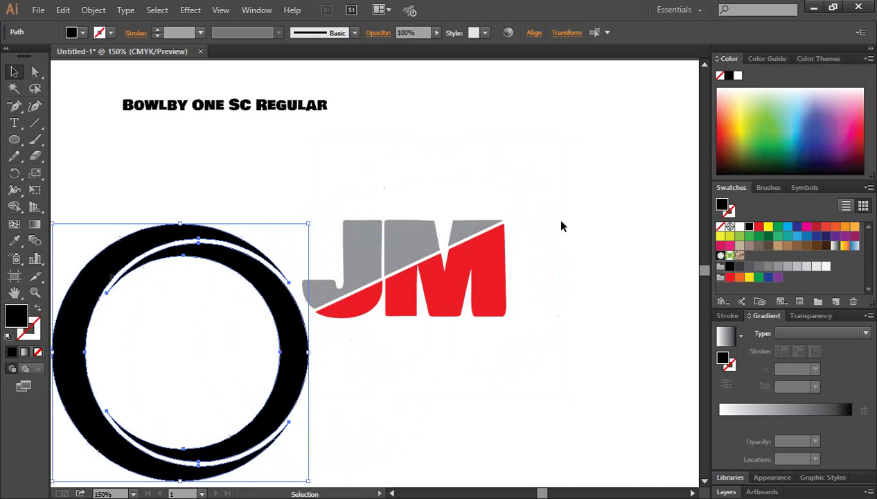
{"action": "left_click", "coordinate": [521, 217]}
{"action": "left_click_drag", "start_coordinate": [162, 198], "coordinate": [237, 300]}
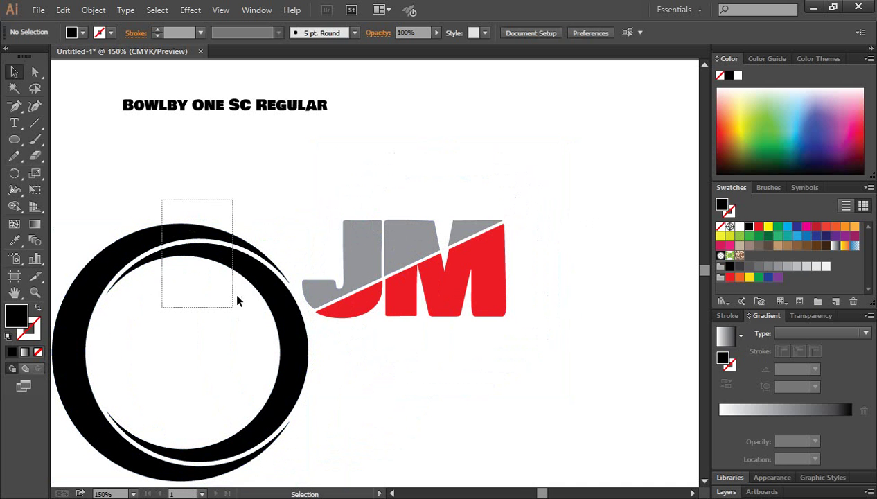
{"action": "left_click_drag", "start_coordinate": [400, 381], "coordinate": [509, 350]}
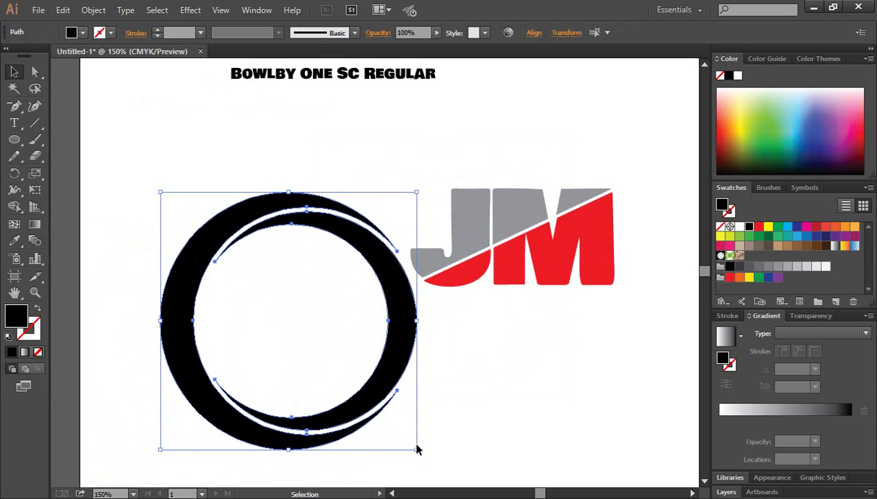
{"action": "left_click_drag", "start_coordinate": [416, 451], "coordinate": [424, 456]}
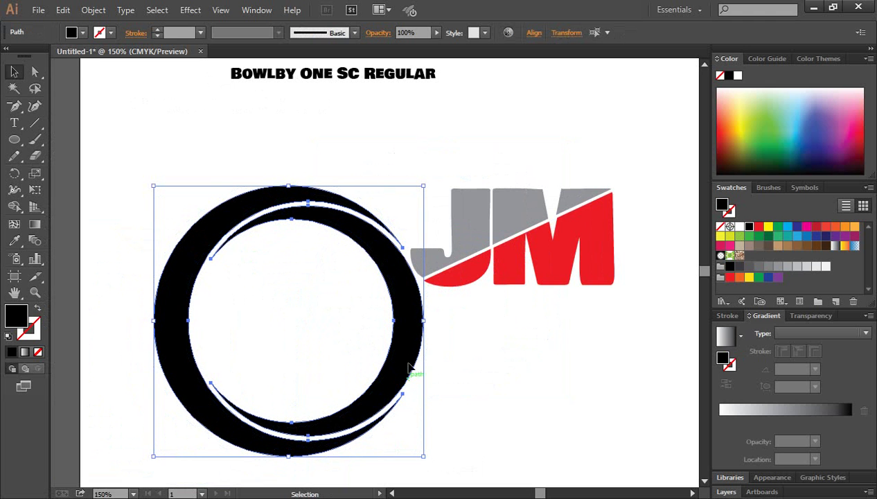
{"action": "left_click_drag", "start_coordinate": [407, 360], "coordinate": [630, 271]}
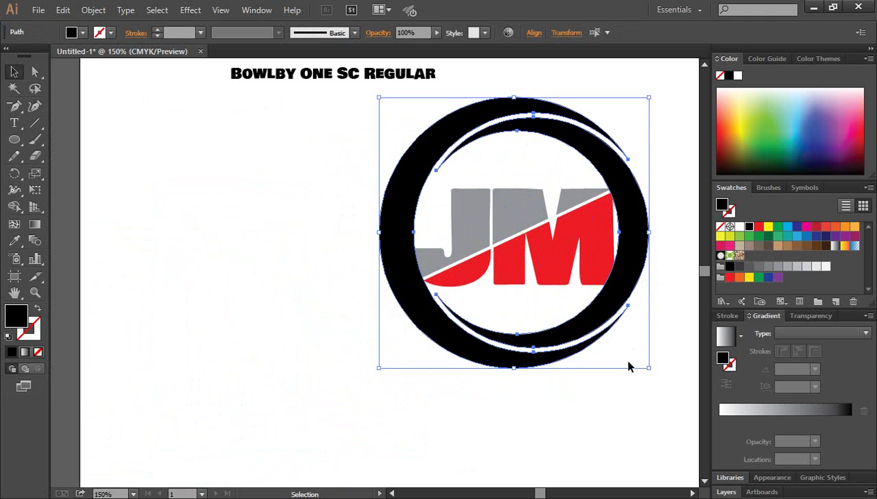
{"action": "key", "text": "ctrl+minus"}
{"action": "left_click", "coordinate": [528, 392]}
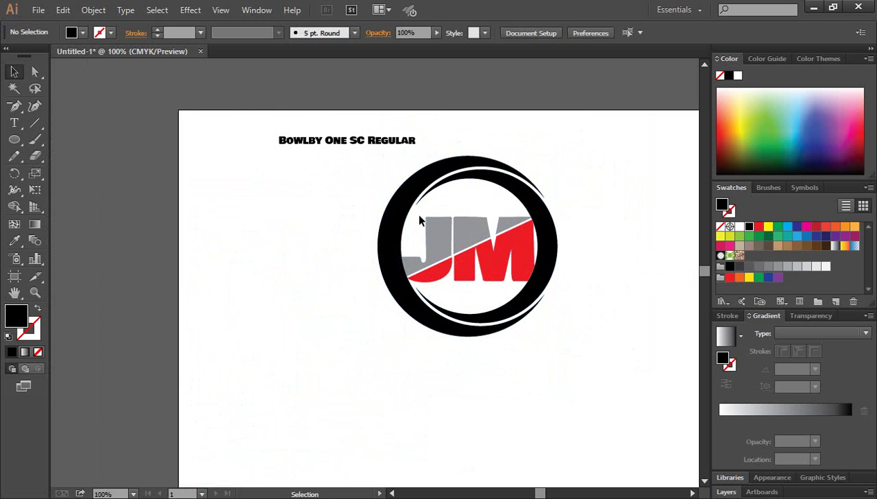
- Scale the JM monogram down to about 170 × 82 pt so it sits inside the ring
{"action": "left_click", "coordinate": [504, 262]}
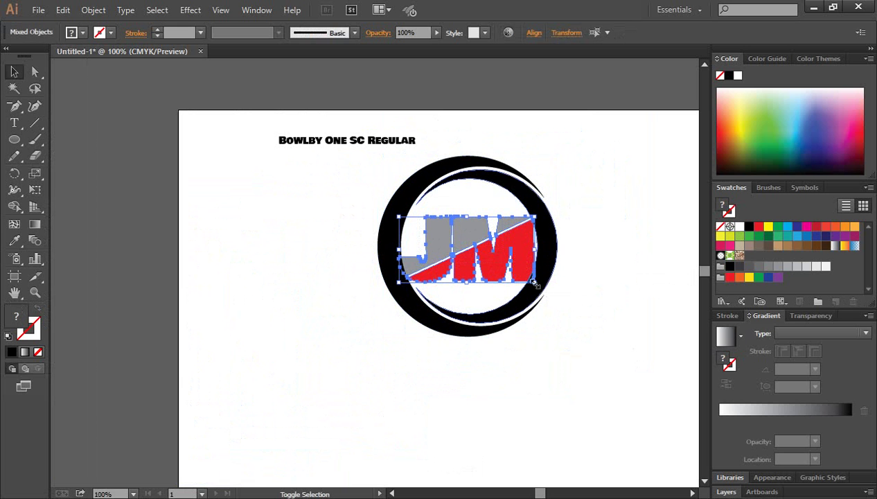
{"action": "left_click_drag", "start_coordinate": [533, 282], "coordinate": [524, 279]}
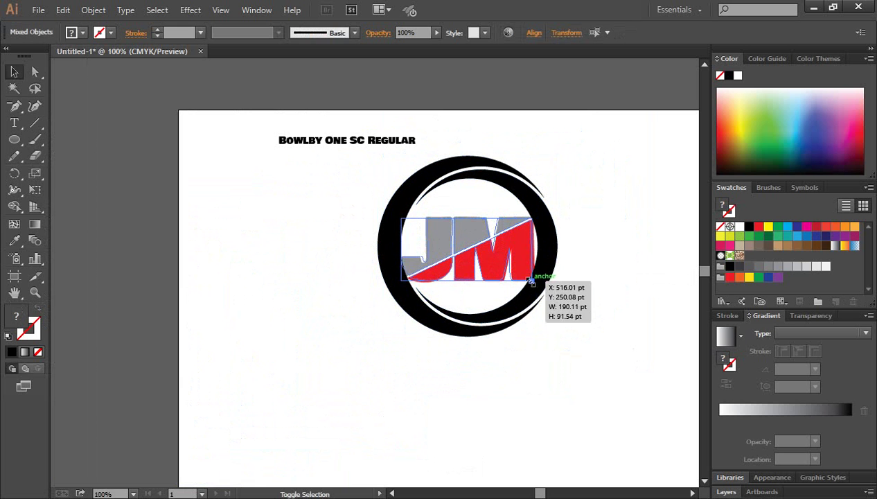
{"action": "left_click", "coordinate": [559, 344]}
{"action": "key", "text": "ctrl+plus"}
- Apply the red swatch to the inner crescent and the K=50 grey swatch to the outer one
{"action": "left_click_drag", "start_coordinate": [372, 271], "coordinate": [396, 277]}
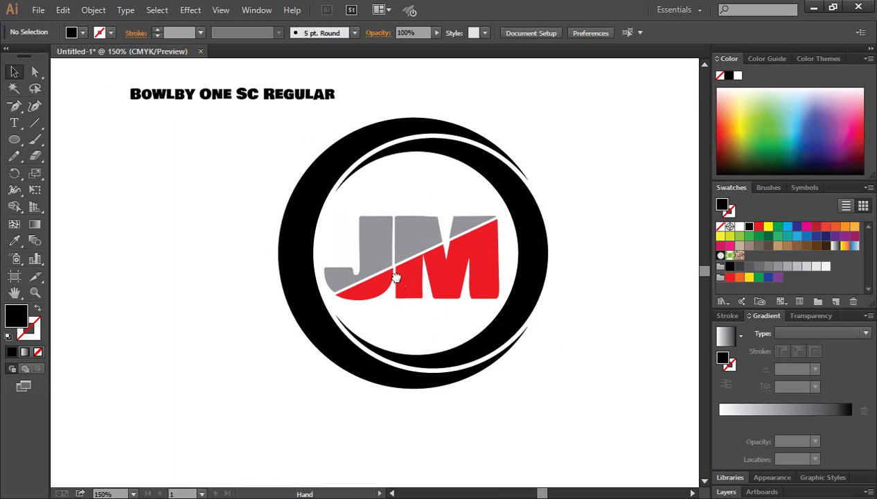
{"action": "scroll", "coordinate": [479, 221], "scroll_direction": "up", "scroll_amount": 1}
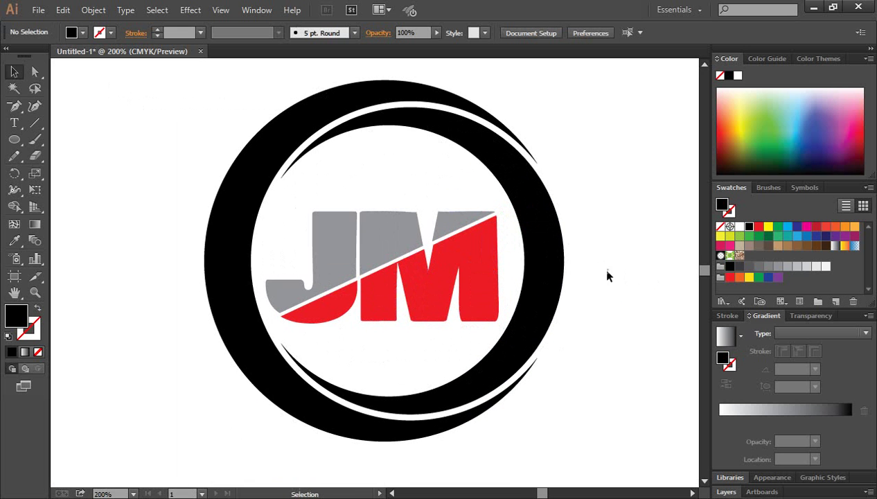
{"action": "left_click", "coordinate": [544, 258]}
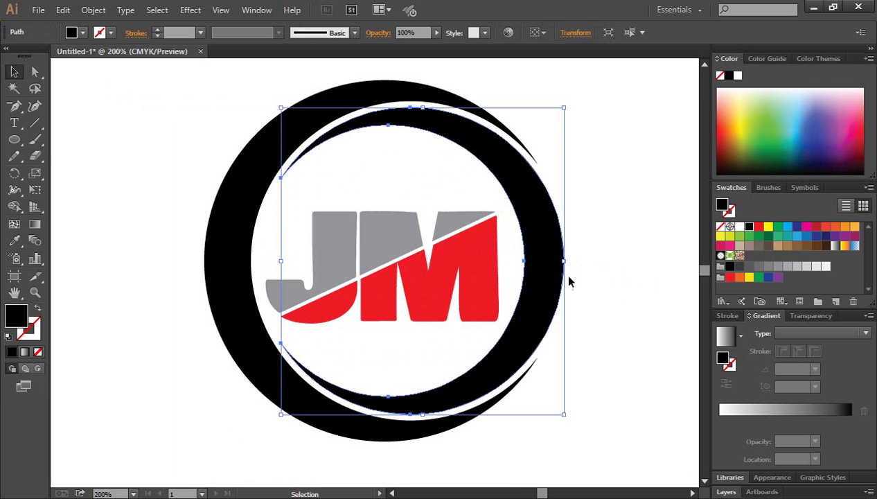
{"action": "left_click", "coordinate": [759, 226]}
{"action": "left_click", "coordinate": [457, 143]}
{"action": "left_click", "coordinate": [344, 99]}
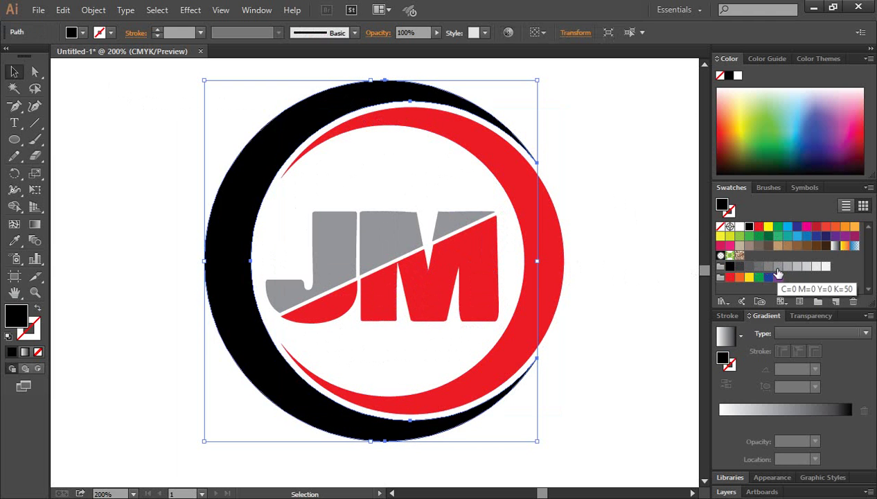
{"action": "left_click", "coordinate": [777, 269]}
{"action": "left_click", "coordinate": [636, 306]}
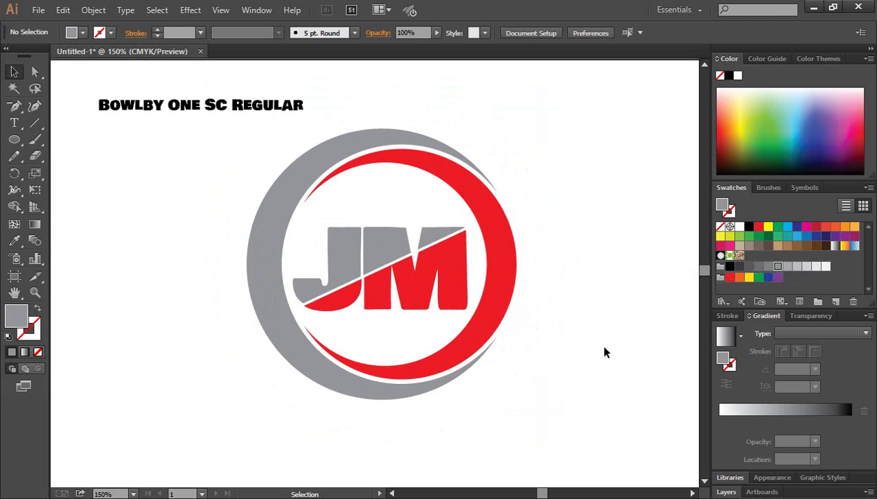
- Close the mockup without saving and reopen Logo_mockup.psd from Recent files
{"action": "left_click_drag", "start_coordinate": [307, 348], "coordinate": [373, 308]}
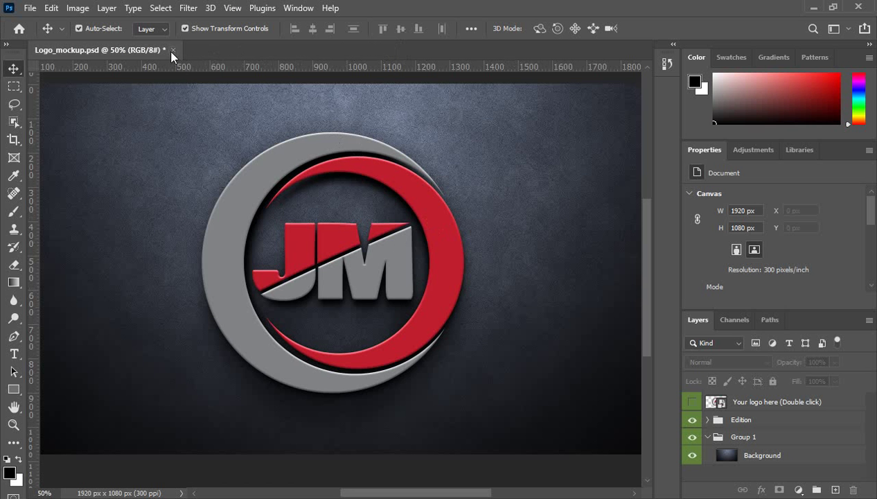
{"action": "left_click", "coordinate": [173, 49]}
{"action": "left_click", "coordinate": [439, 200]}
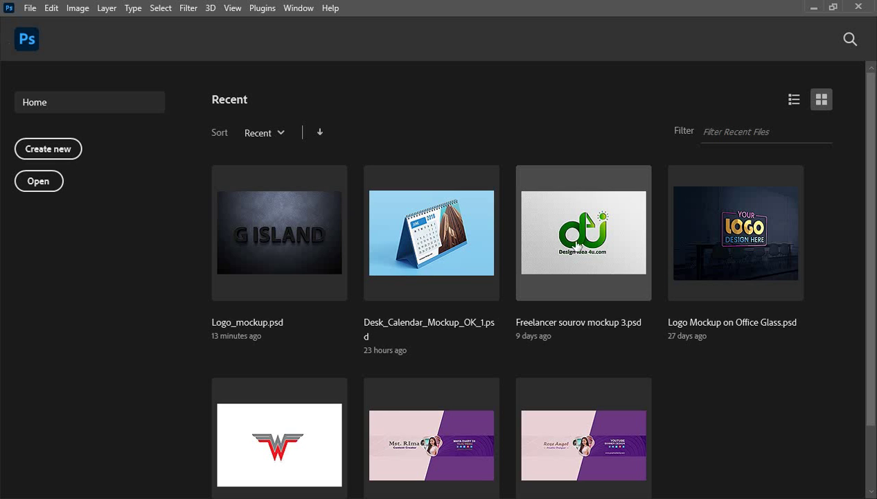
{"action": "left_click", "coordinate": [277, 227]}
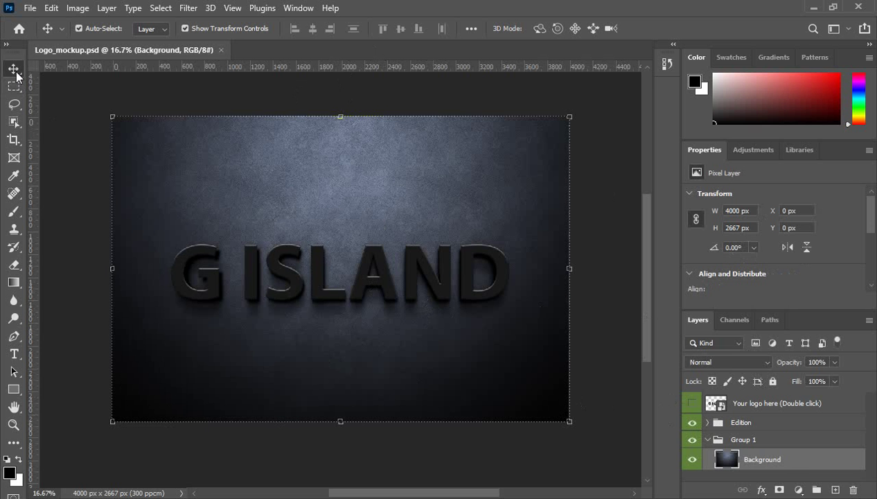
- Cancel the accidental Background rotation and zoom in on the G ISLAND mockup
{"action": "left_click_drag", "start_coordinate": [339, 100], "coordinate": [795, 67]}
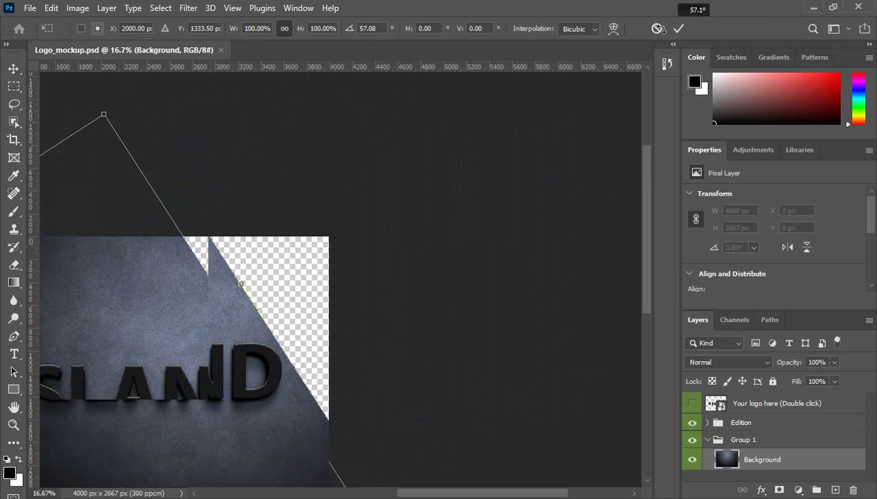
{"action": "left_click_drag", "start_coordinate": [795, 68], "coordinate": [656, 28]}
{"action": "left_click", "coordinate": [656, 29]}
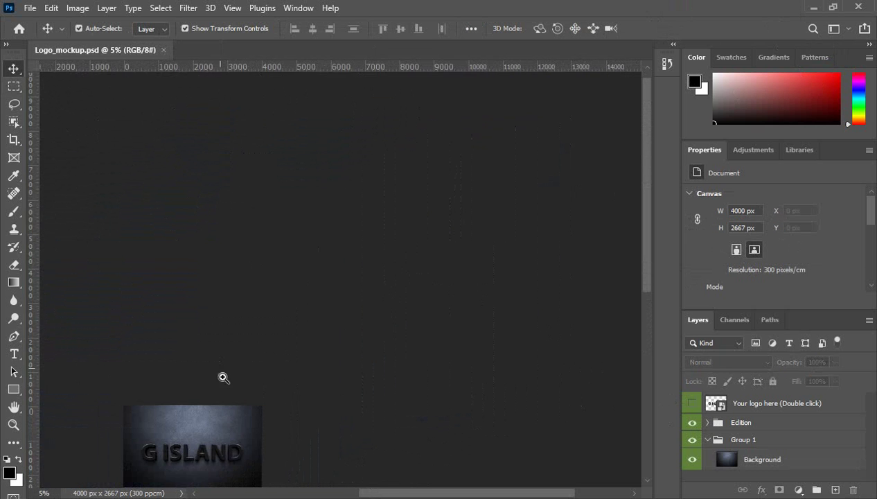
{"action": "left_click_drag", "start_coordinate": [230, 418], "coordinate": [280, 310]}
{"action": "left_click", "coordinate": [279, 311]}
{"action": "left_click", "coordinate": [308, 326]}
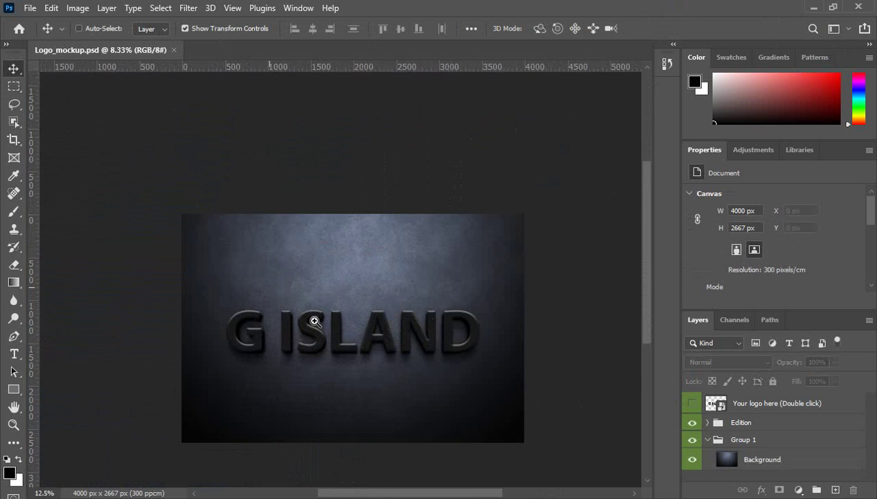
{"action": "scroll", "coordinate": [351, 287], "scroll_direction": "down", "scroll_amount": 2}
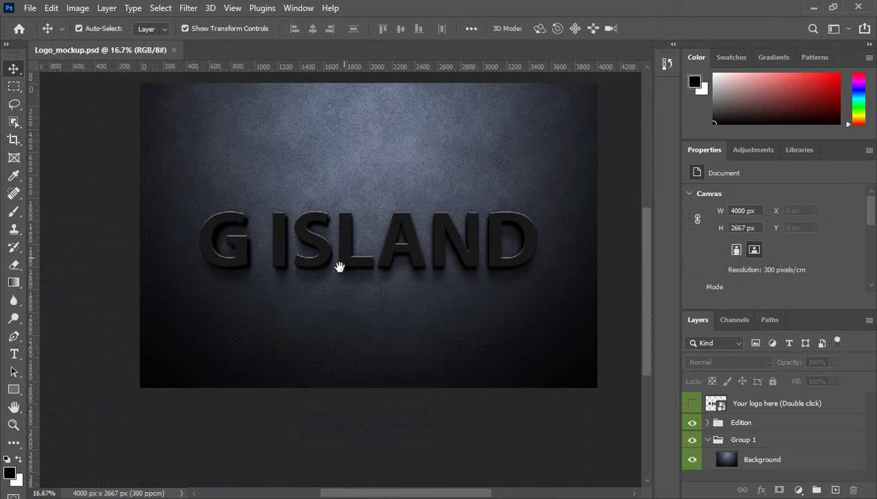
- Open the 'Your logo here' smart object and drag the JM ring logo in from Illustrator
{"action": "double_click", "coordinate": [714, 402]}
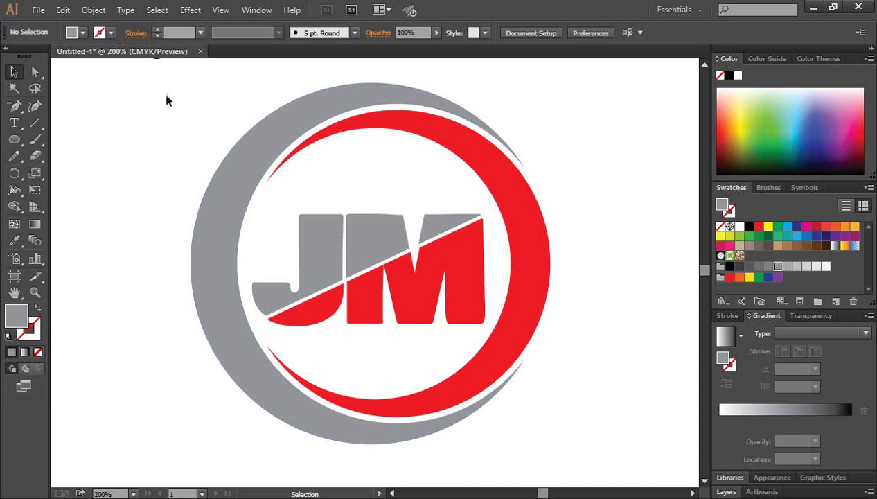
{"action": "left_click_drag", "start_coordinate": [166, 94], "coordinate": [608, 461]}
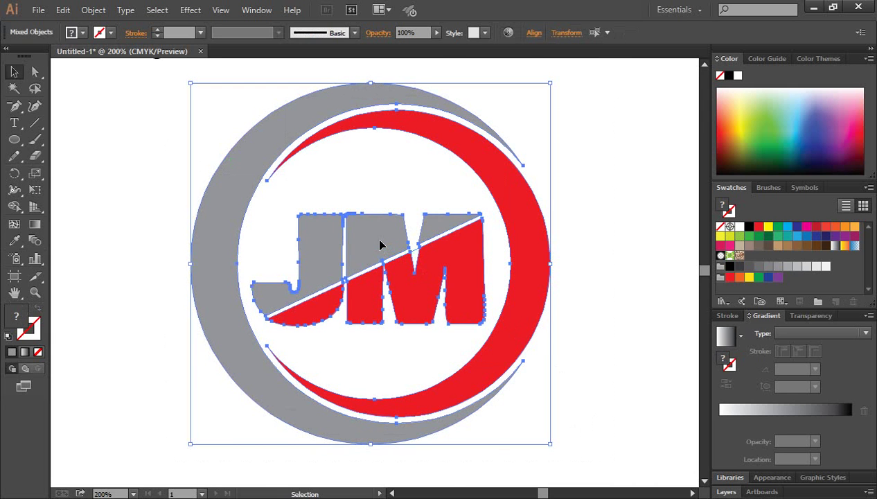
{"action": "left_click_drag", "start_coordinate": [380, 244], "coordinate": [349, 493]}
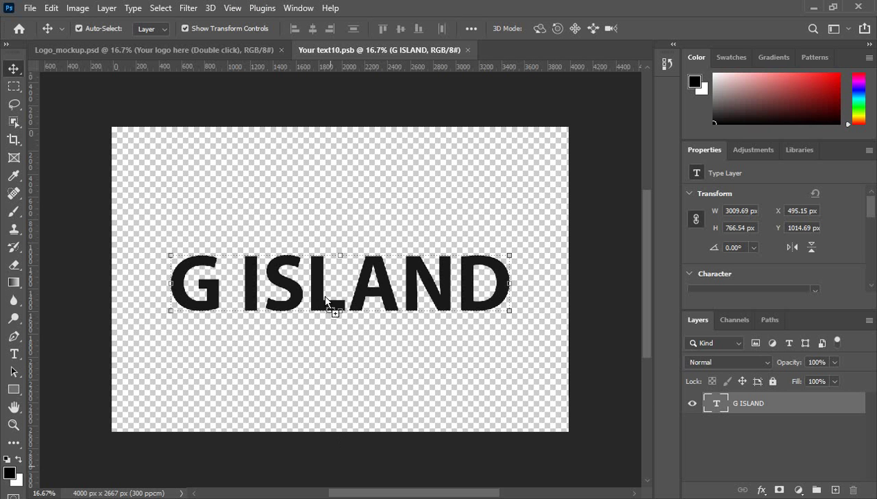
{"action": "left_click_drag", "start_coordinate": [392, 332], "coordinate": [393, 333]}
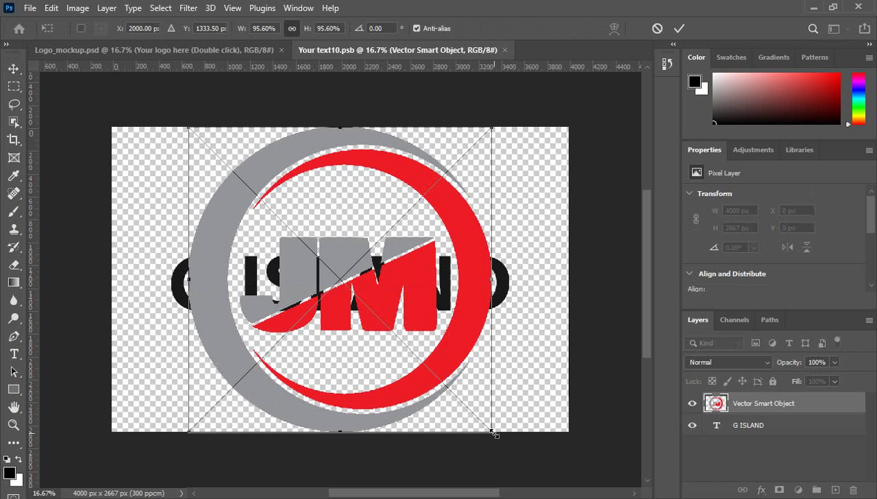
- Scale the JM logo to about 51% (1424 × 1431 px) and hide the G ISLAND layer
{"action": "left_click_drag", "start_coordinate": [493, 433], "coordinate": [421, 360]}
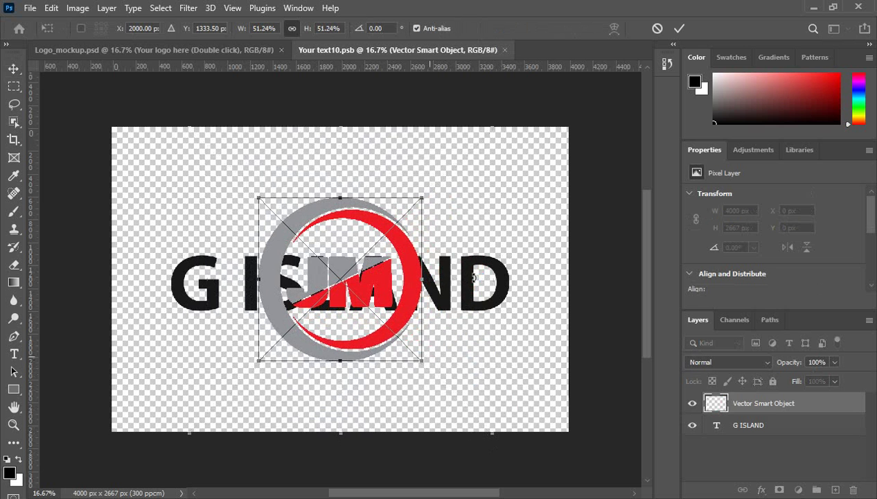
{"action": "left_click", "coordinate": [678, 30]}
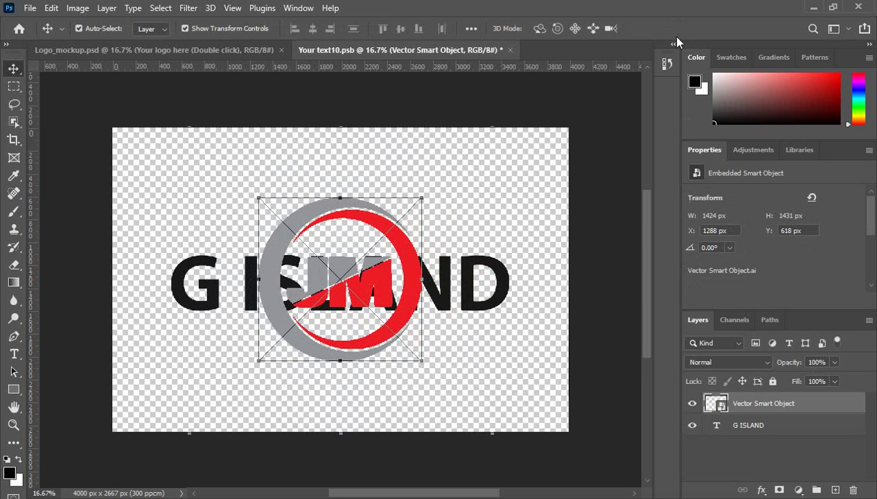
{"action": "left_click", "coordinate": [692, 426]}
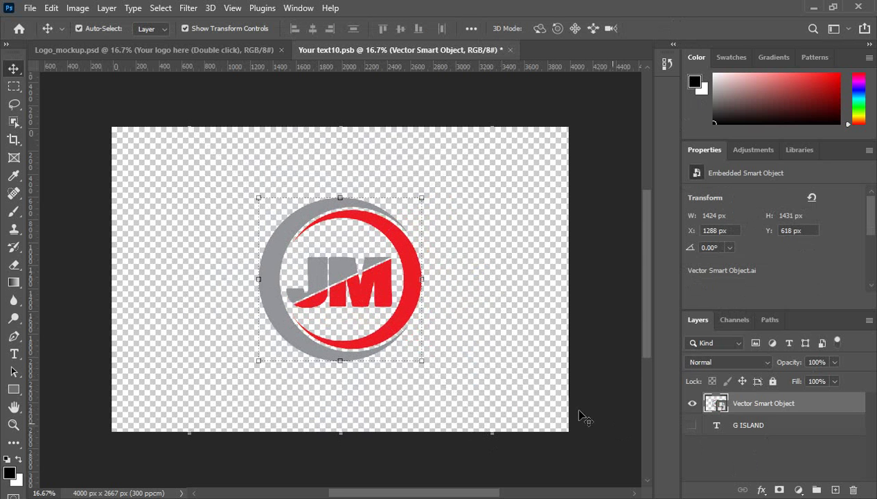
- Save the Your text10.psb smart object and zoom in on the JM emblem in Logo_mockup.psd
{"action": "key", "text": "ctrl+s"}
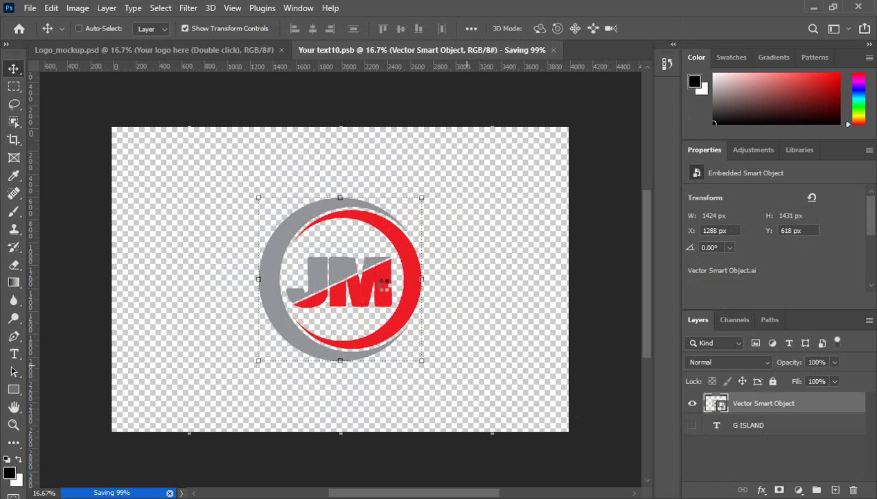
{"action": "left_click", "coordinate": [178, 49]}
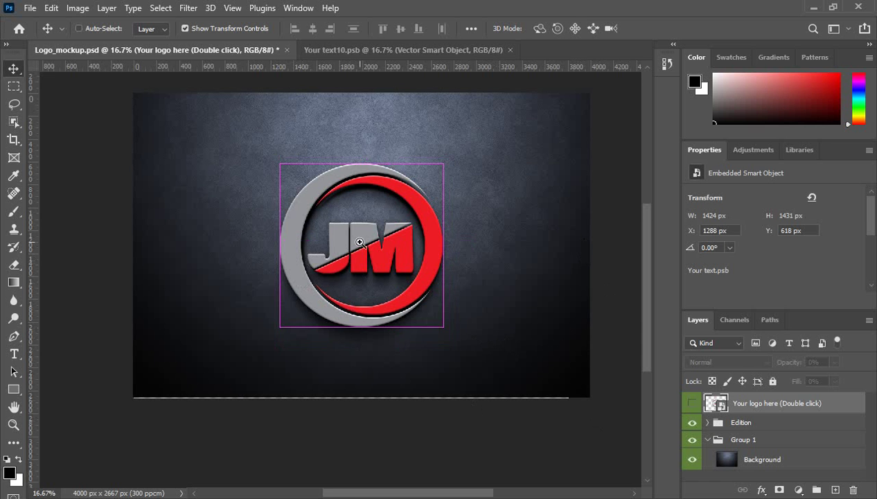
{"action": "left_click", "coordinate": [359, 242], "text": "ctrl"}
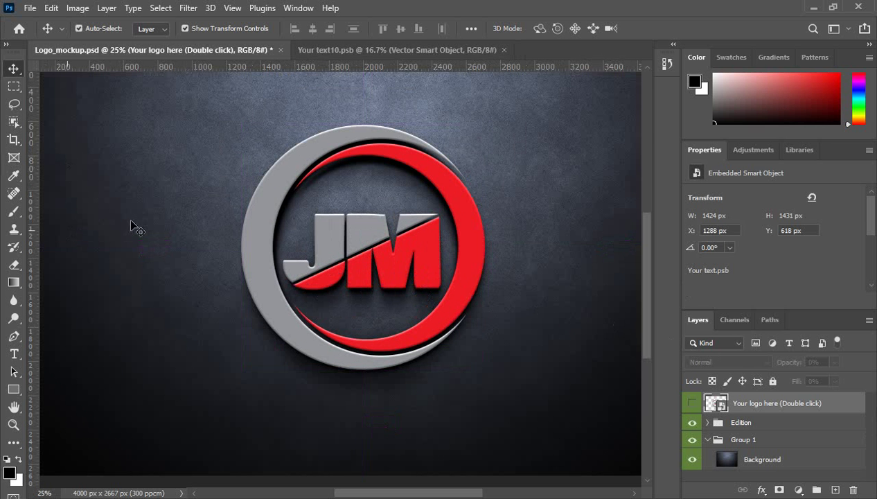